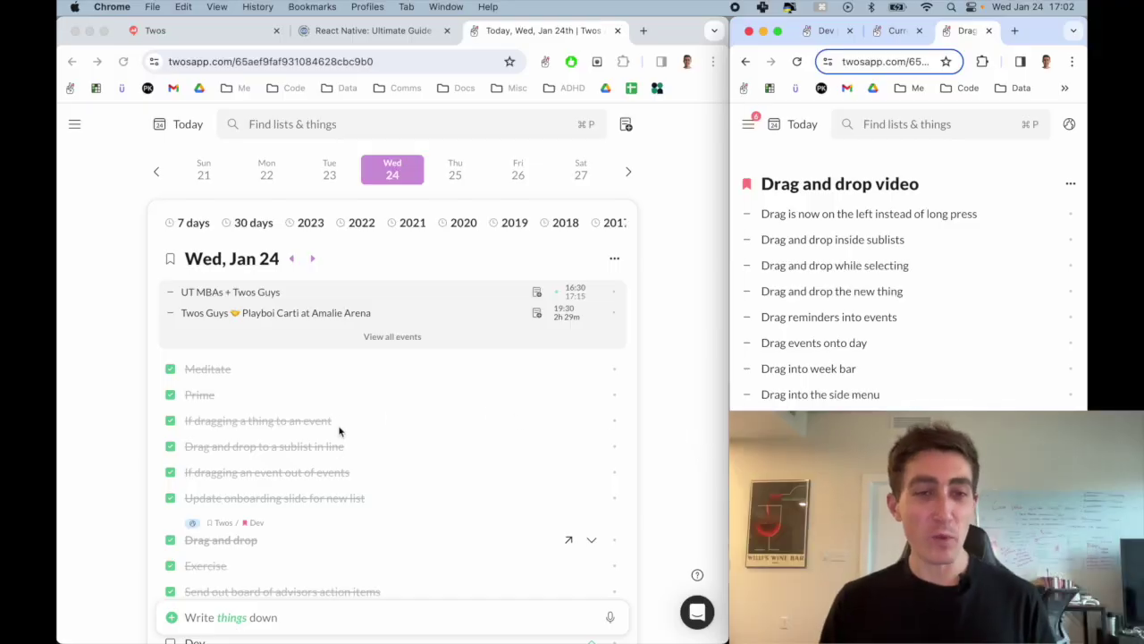
Step: Move 'Drag and drop to a sublist in line' up one place, directly above 'If dragging a thing to an event'
{"action": "left_click", "coordinate": [341, 430]}
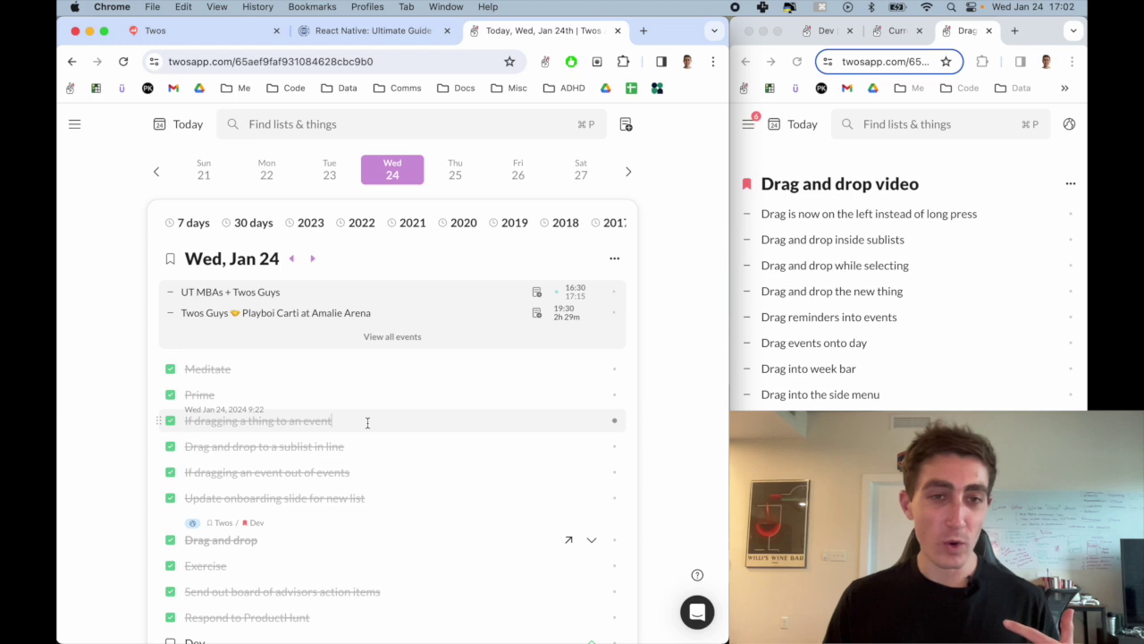
{"action": "left_click_drag", "start_coordinate": [366, 422], "coordinate": [363, 388]}
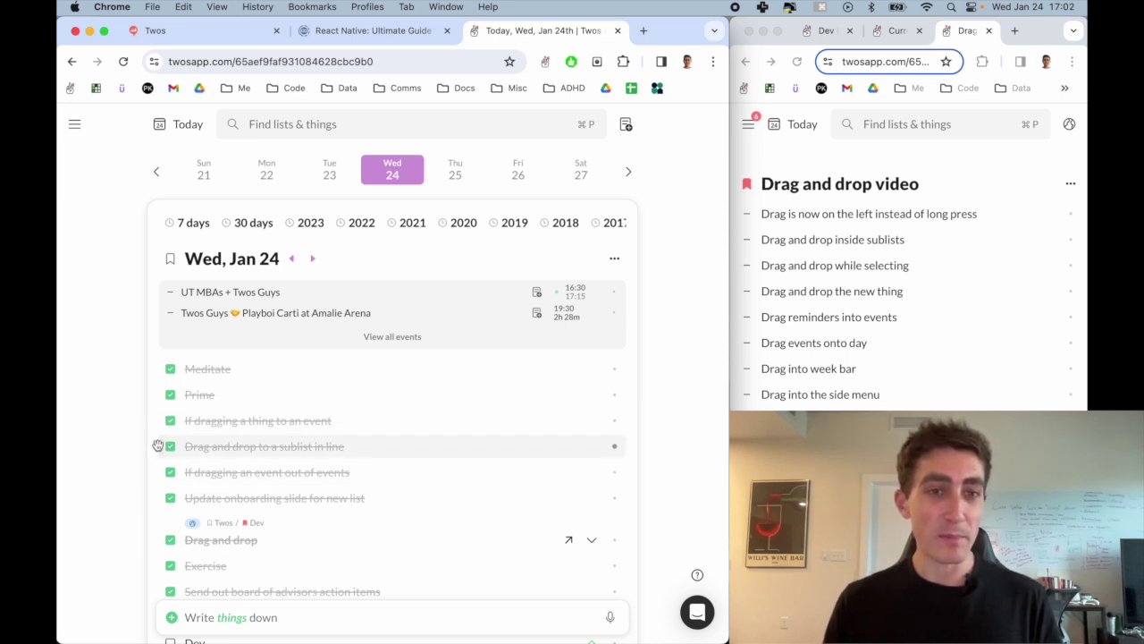
{"action": "left_click_drag", "start_coordinate": [158, 445], "coordinate": [159, 419]}
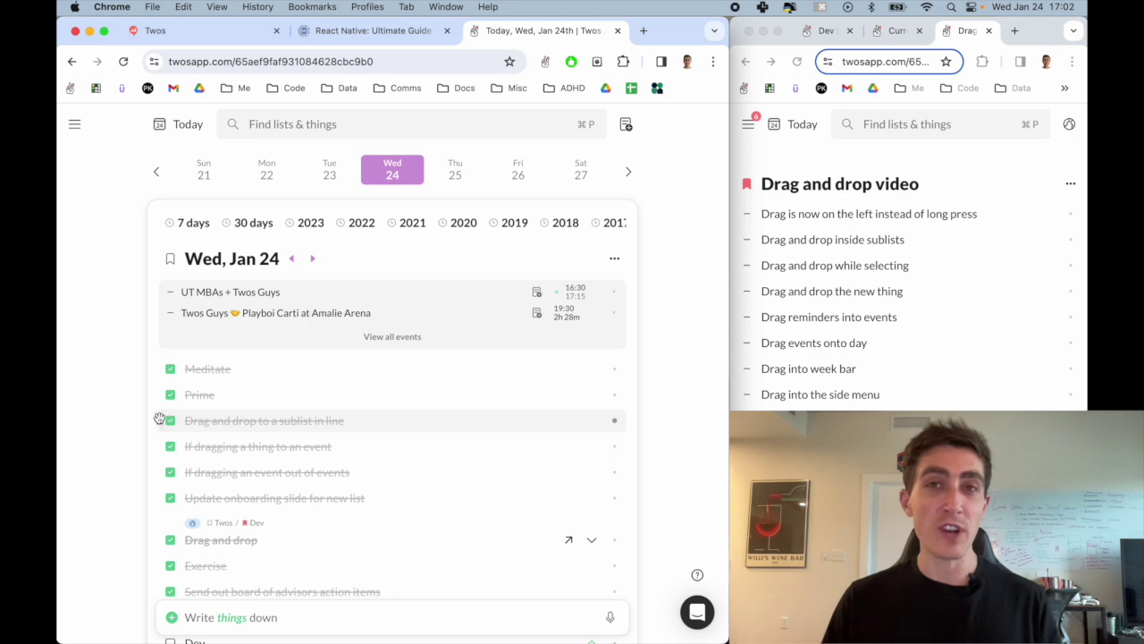
Step: Expand the Drag and drop sublist and nest 'Drag and drop to a sublist in line' below 'Drag and drop a header on a list'
{"action": "scroll", "coordinate": [375, 447], "scroll_direction": "down", "scroll_amount": 2}
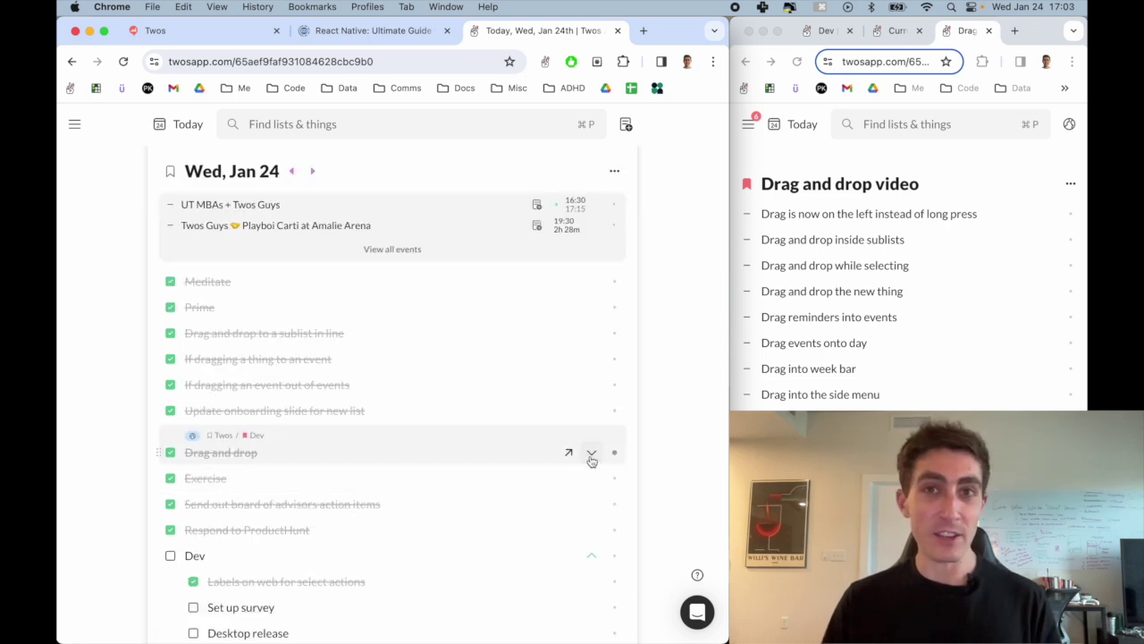
{"action": "left_click", "coordinate": [591, 455]}
{"action": "scroll", "coordinate": [591, 457], "scroll_direction": "down", "scroll_amount": 2}
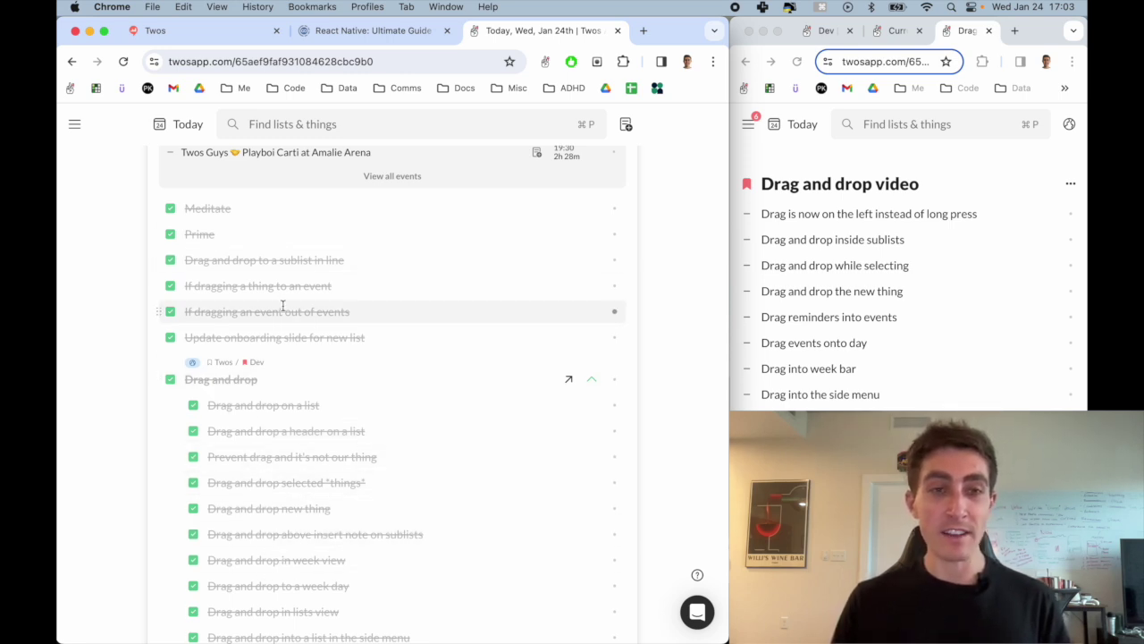
{"action": "scroll", "coordinate": [283, 367], "scroll_direction": "down", "scroll_amount": 1}
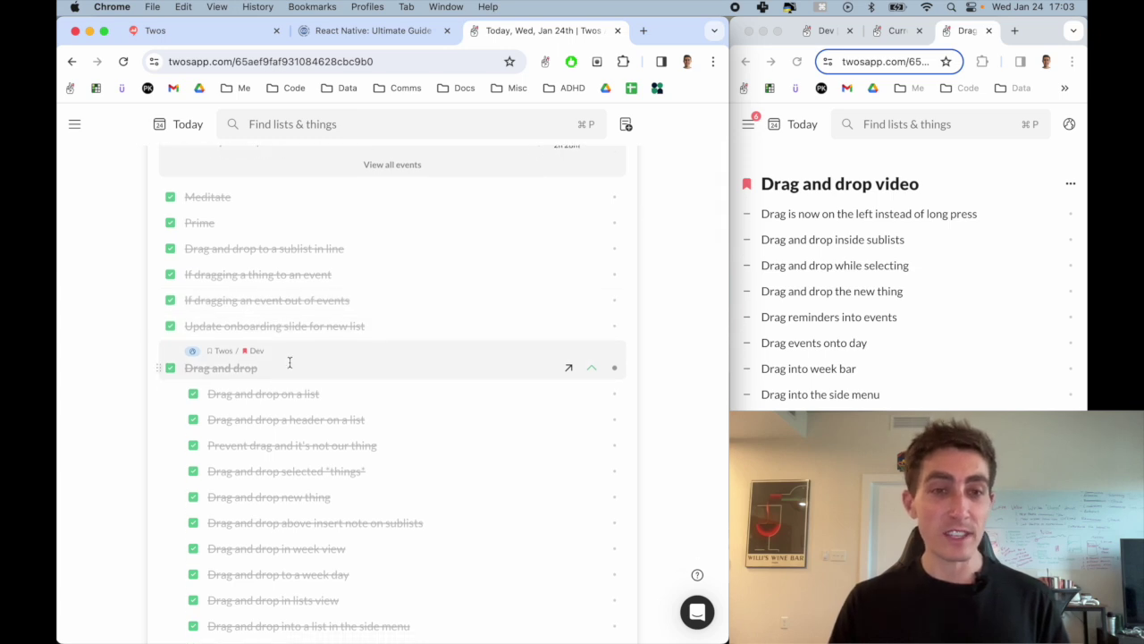
{"action": "left_click_drag", "start_coordinate": [180, 471], "coordinate": [163, 248]}
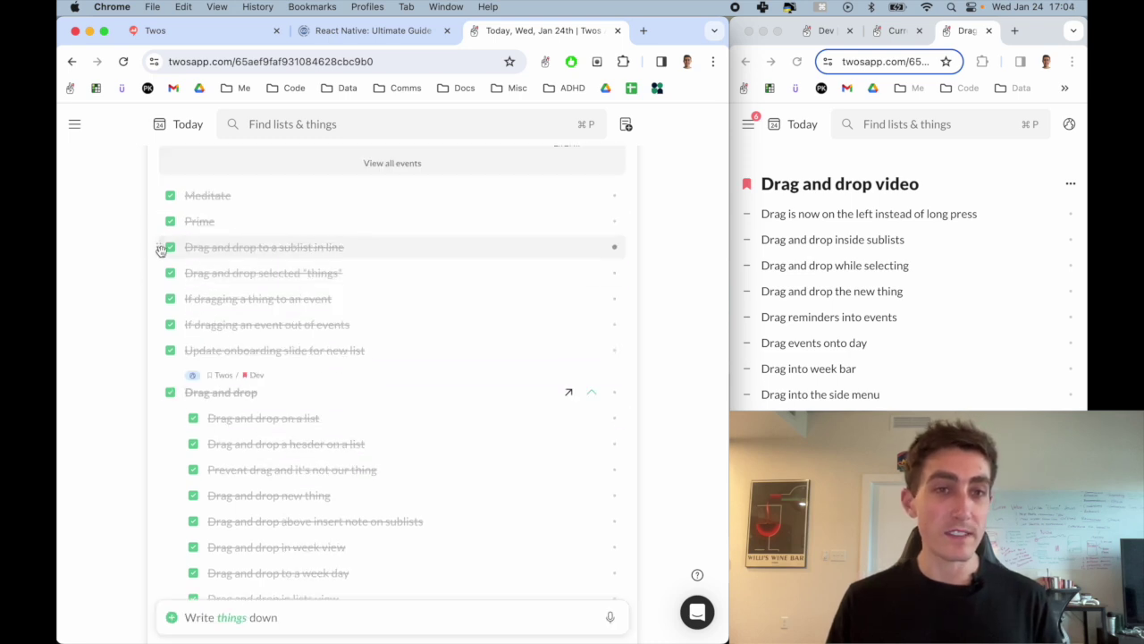
{"action": "left_click_drag", "start_coordinate": [250, 456], "coordinate": [242, 469]}
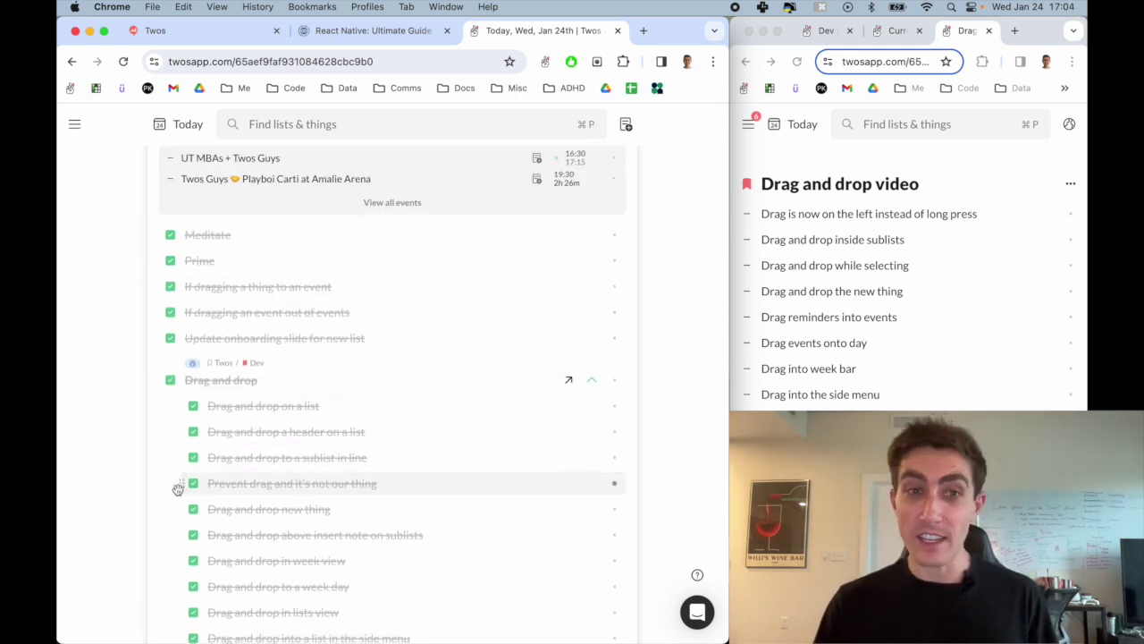
Step: Collapse Drag and drop, multi-select Exercise and Respond to ProductHunt, and drag them toward Prime
{"action": "left_click", "coordinate": [591, 380]}
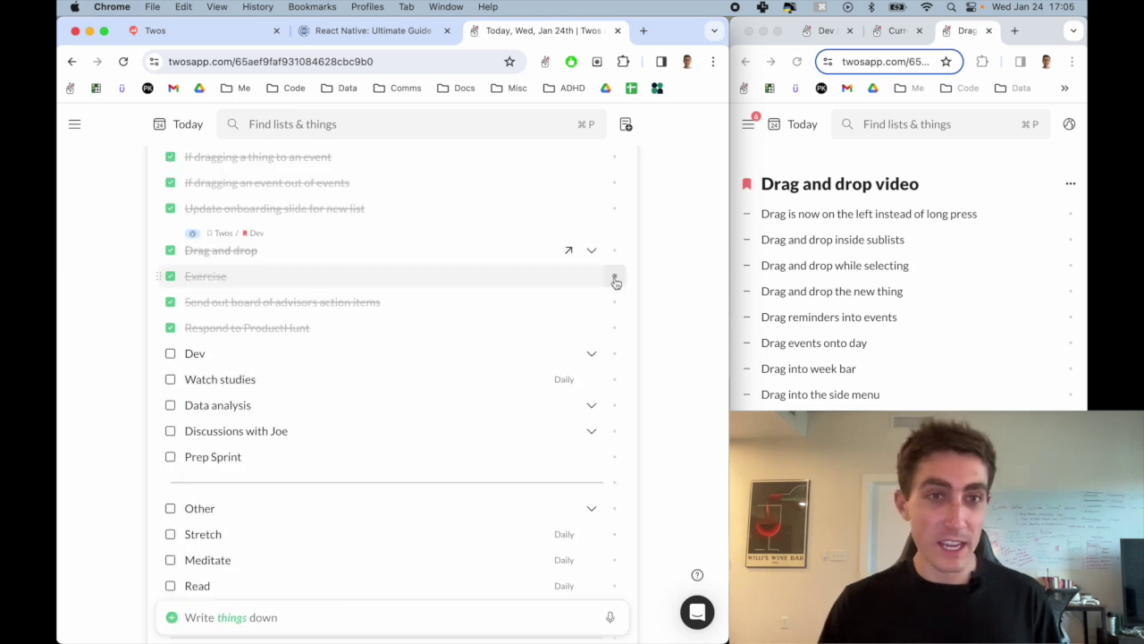
{"action": "left_click", "coordinate": [615, 276]}
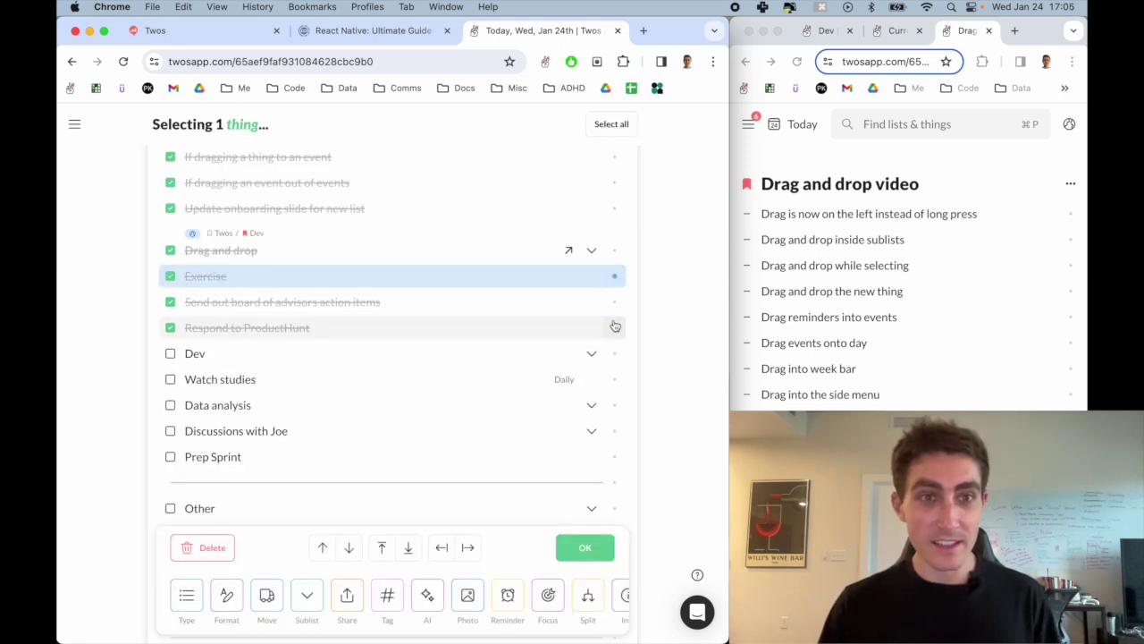
{"action": "left_click", "coordinate": [615, 328]}
{"action": "scroll", "coordinate": [617, 332], "scroll_direction": "up", "scroll_amount": 2}
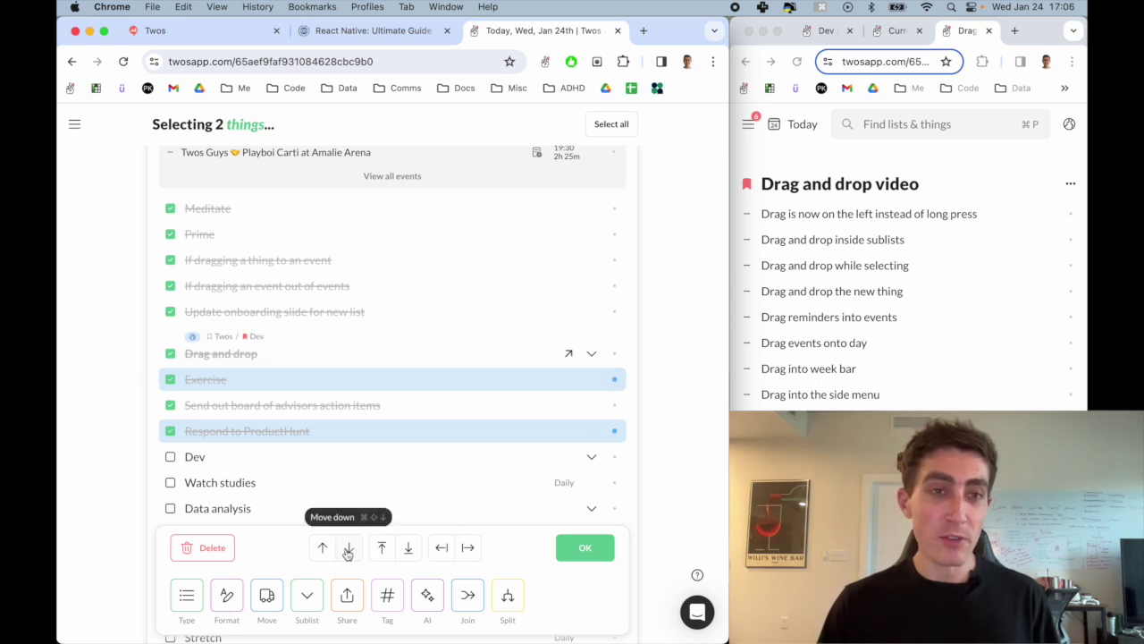
{"action": "left_click_drag", "start_coordinate": [159, 380], "coordinate": [177, 256]}
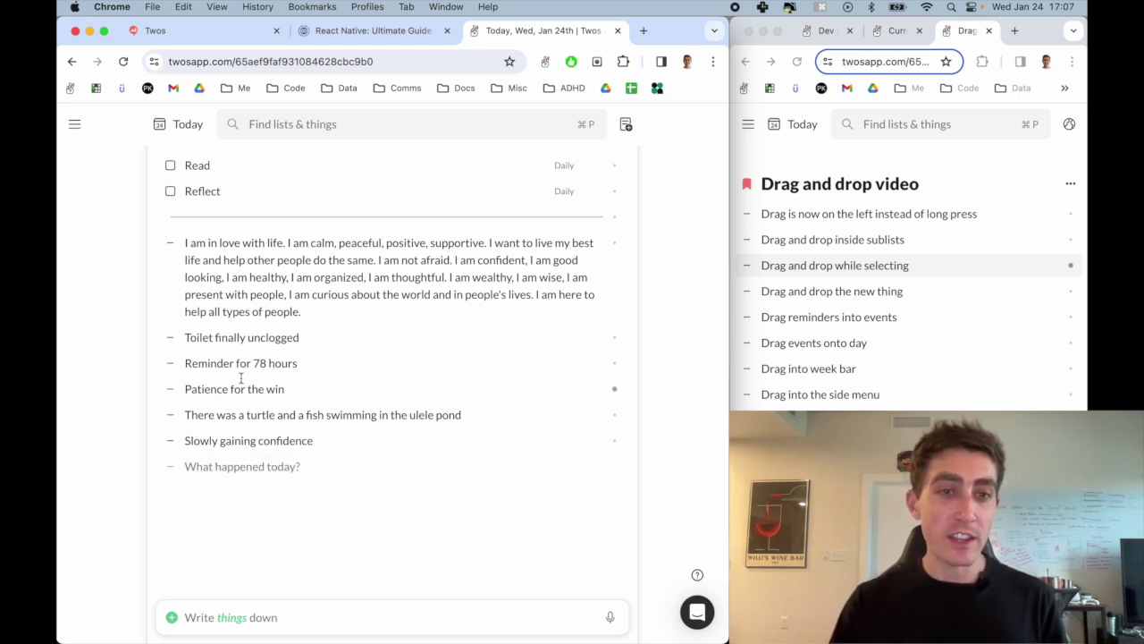
Step: Drag new empty things from the 'Write things down' bar into the list, below Reminder for 78 hours and under Other
{"action": "left_click_drag", "start_coordinate": [158, 468], "coordinate": [161, 389]}
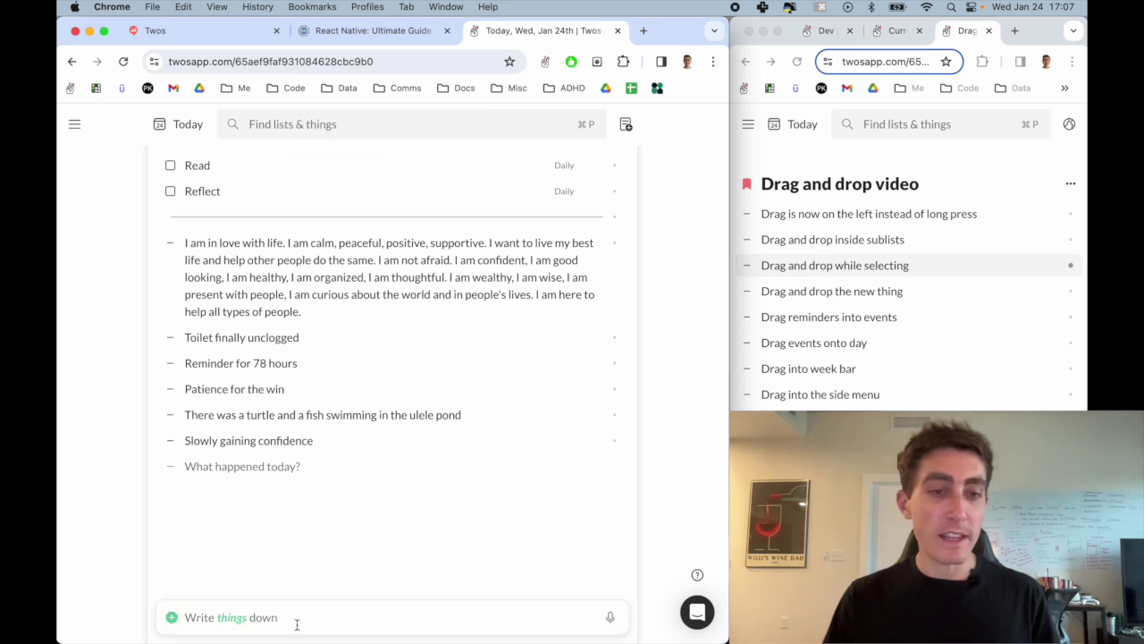
{"action": "left_click", "coordinate": [290, 618]}
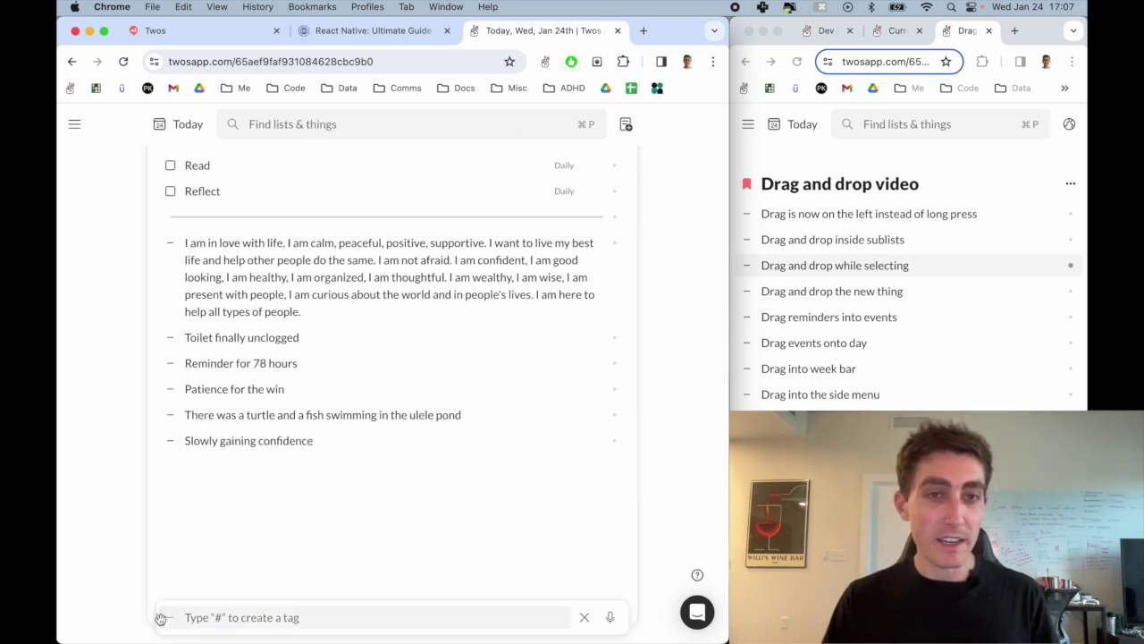
{"action": "left_click_drag", "start_coordinate": [239, 445], "coordinate": [215, 234]}
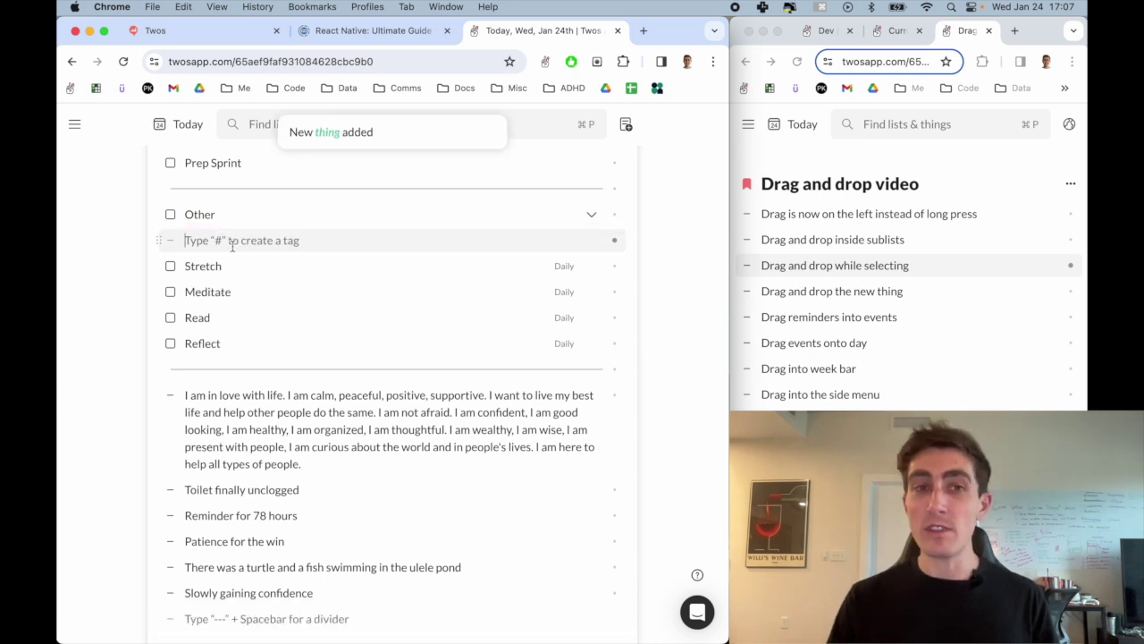
Step: Turn off 'Show in events' for the Playboi Carti at Amalie Arena reminder, then drag it into and out of the events
{"action": "scroll", "coordinate": [462, 490], "scroll_direction": "up", "scroll_amount": 15}
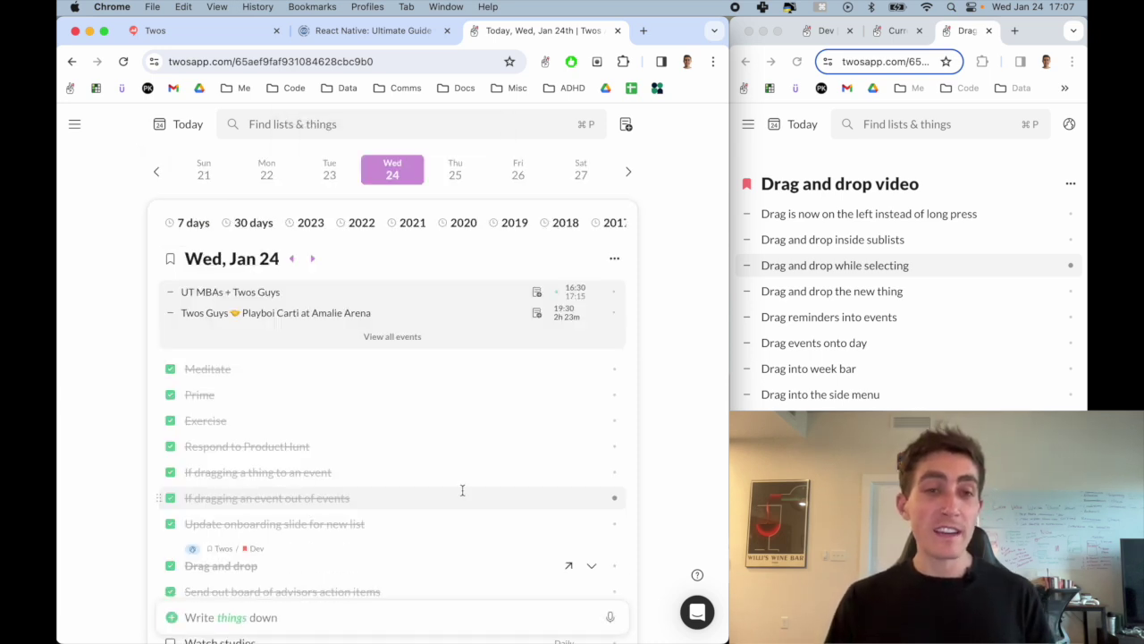
{"action": "scroll", "coordinate": [462, 490], "scroll_direction": "down", "scroll_amount": 1}
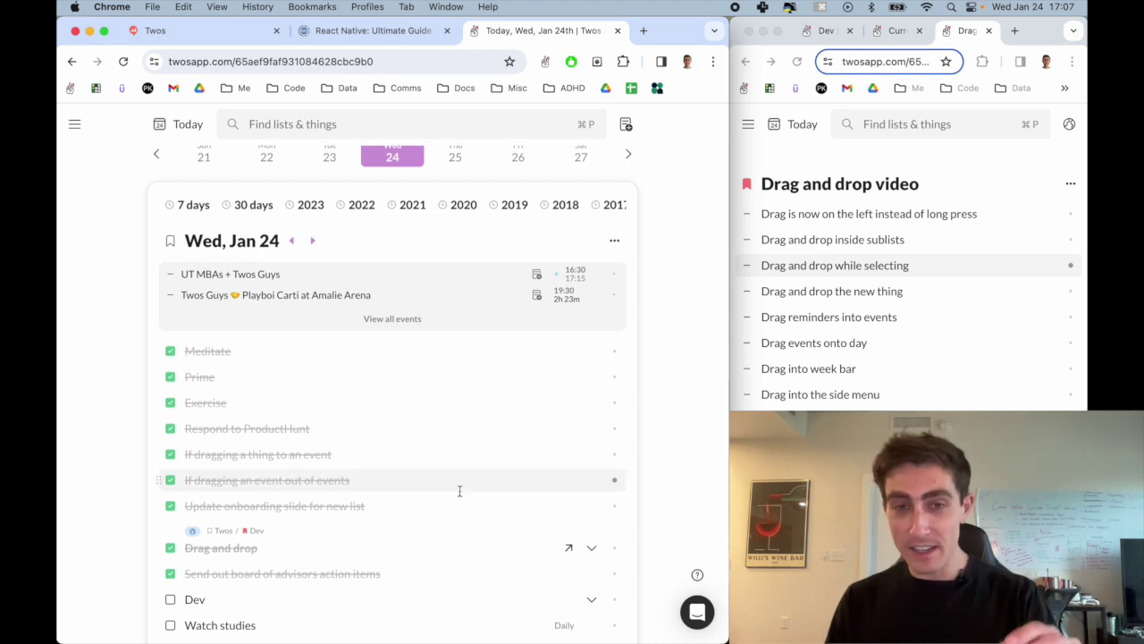
{"action": "scroll", "coordinate": [460, 497], "scroll_direction": "down", "scroll_amount": 1}
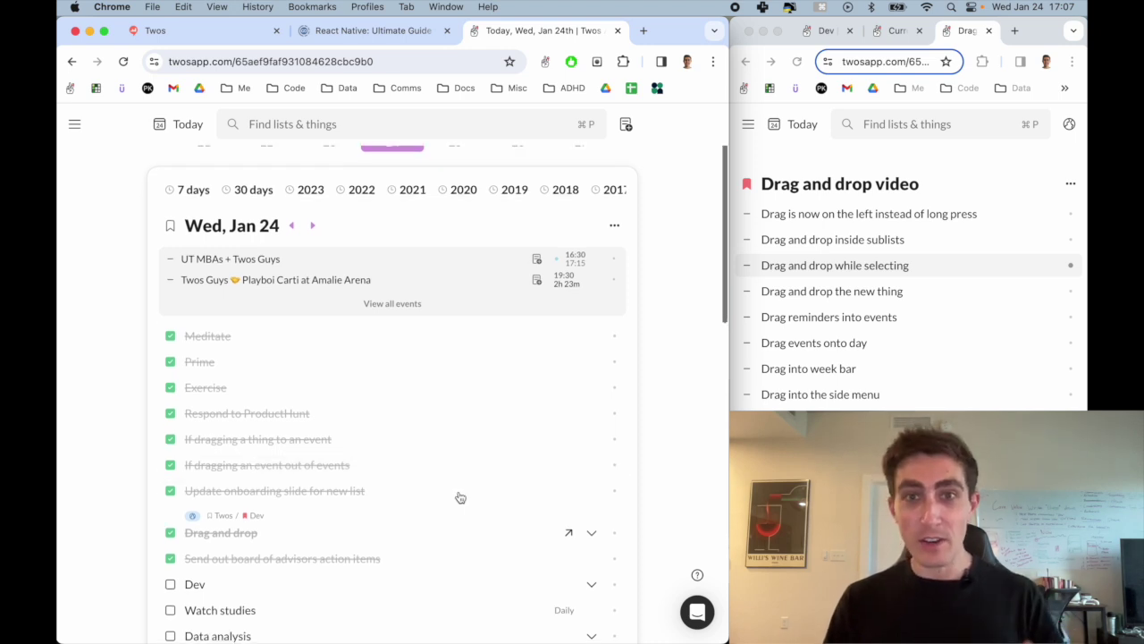
{"action": "left_click", "coordinate": [566, 283]}
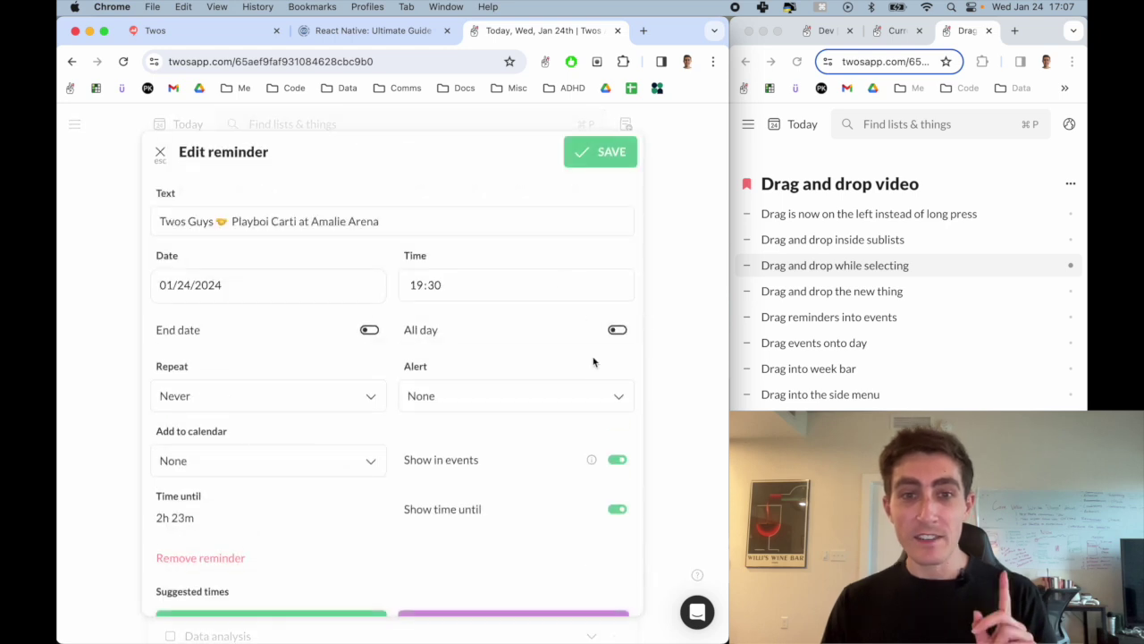
{"action": "left_click", "coordinate": [619, 462]}
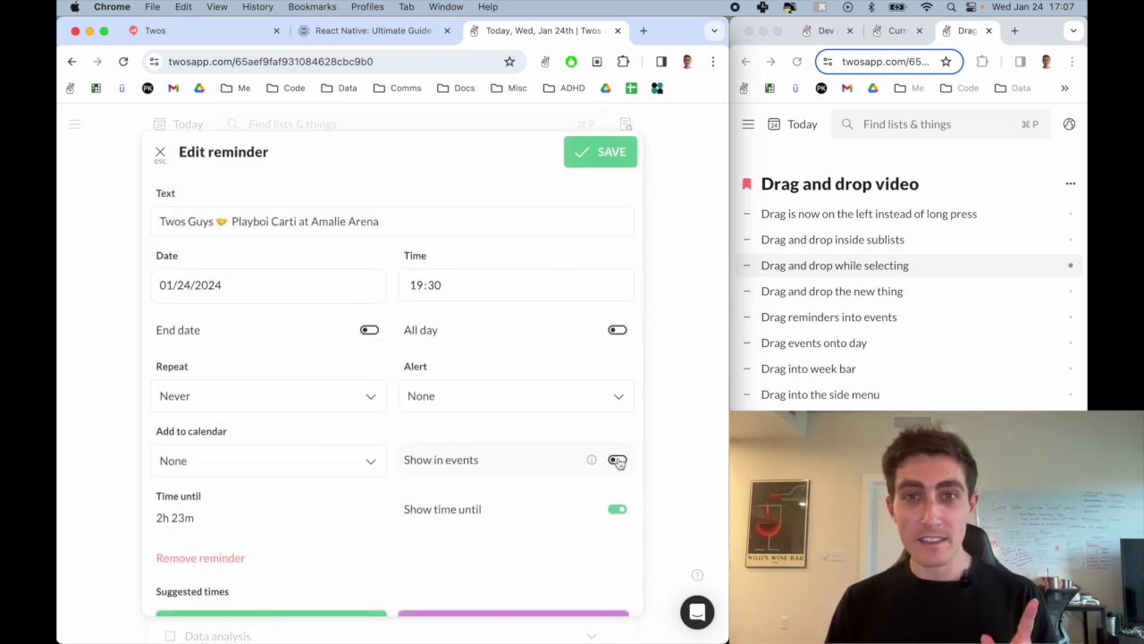
{"action": "left_click", "coordinate": [601, 152]}
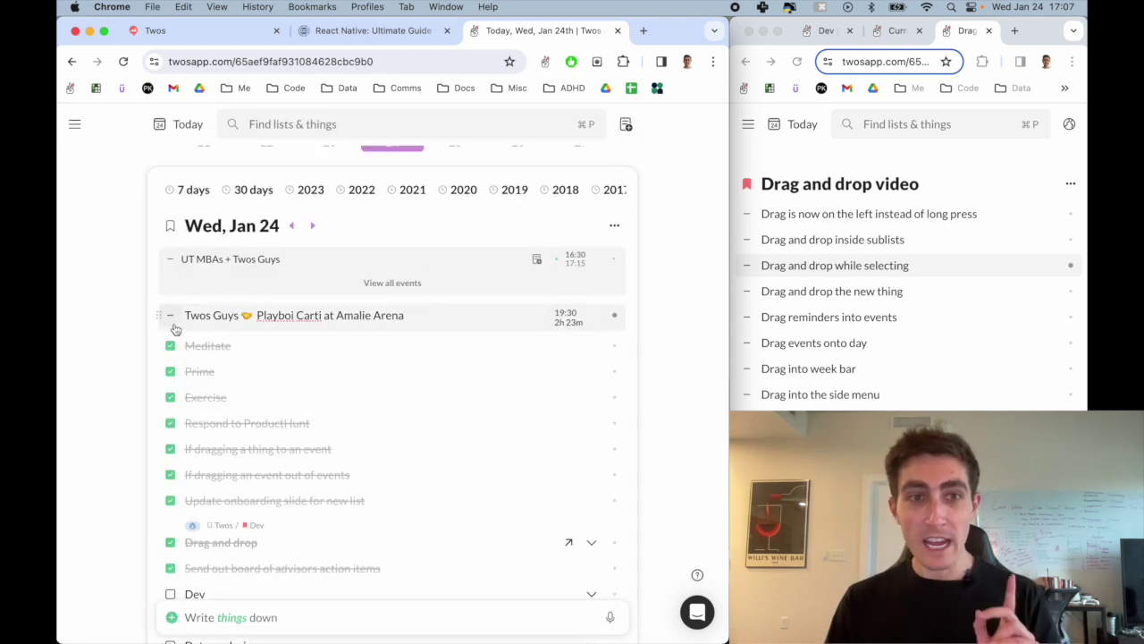
{"action": "left_click_drag", "start_coordinate": [156, 319], "coordinate": [225, 290]}
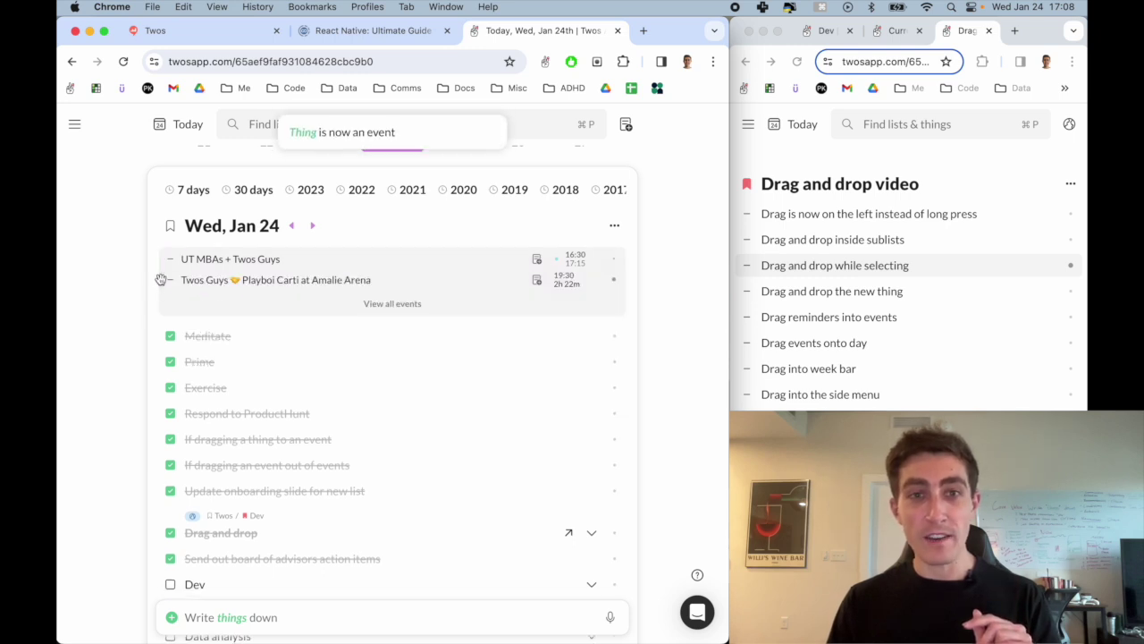
{"action": "left_click_drag", "start_coordinate": [160, 280], "coordinate": [163, 322]}
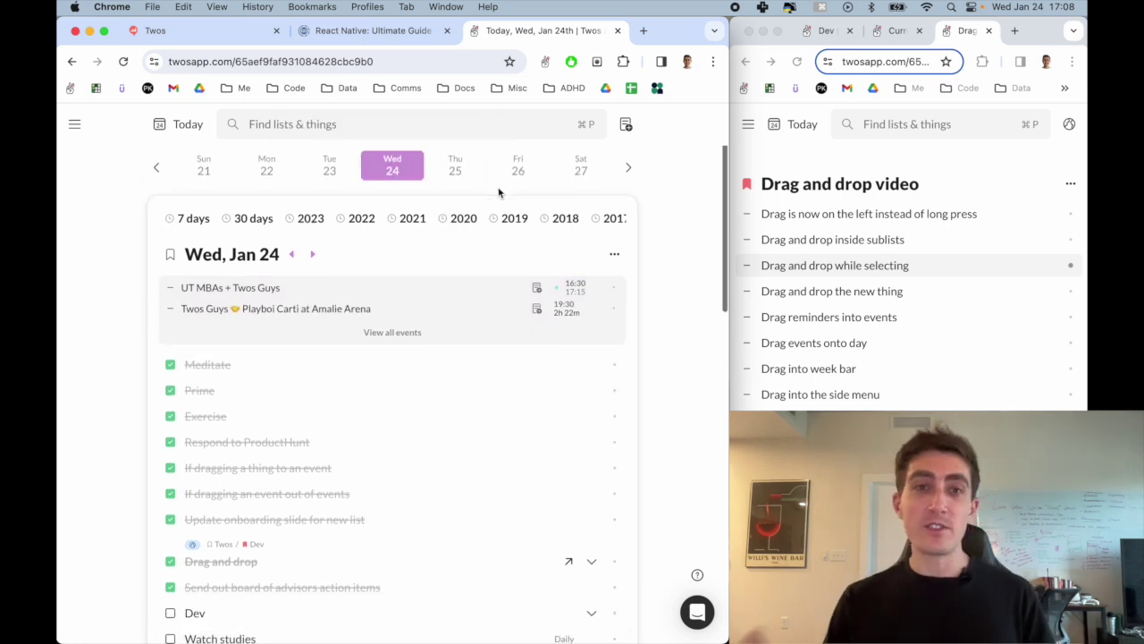
Step: Drop Prep Sprint onto Thu 25 in the week bar and open Thursday's page from the 'Moved to' notice
{"action": "scroll", "coordinate": [499, 192], "scroll_direction": "down", "scroll_amount": 5}
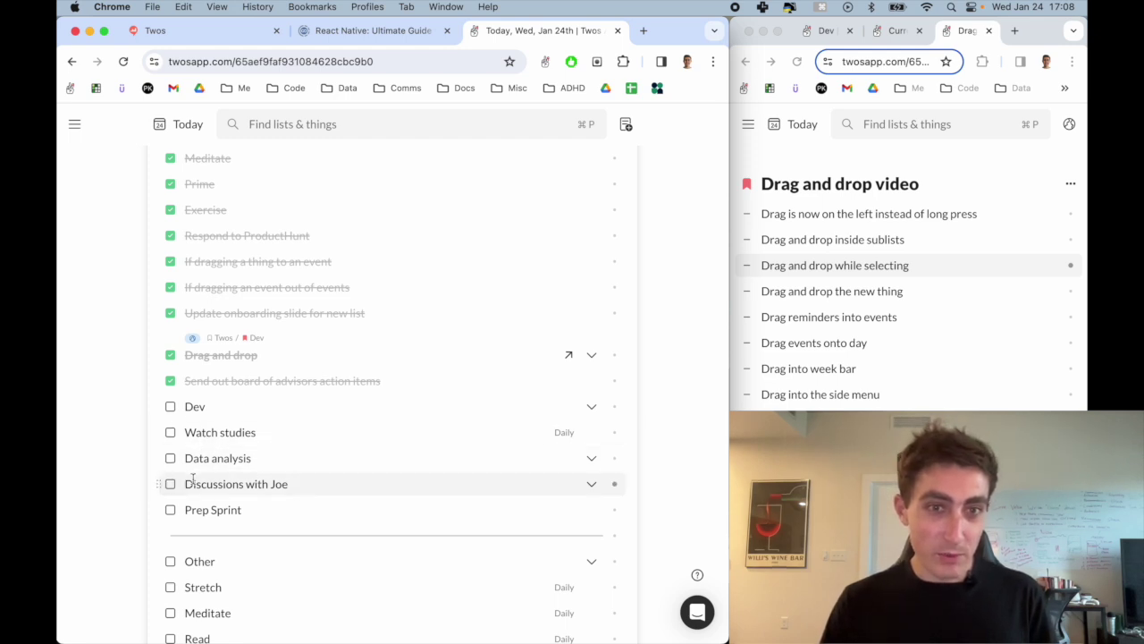
{"action": "left_click_drag", "start_coordinate": [162, 510], "coordinate": [458, 178]}
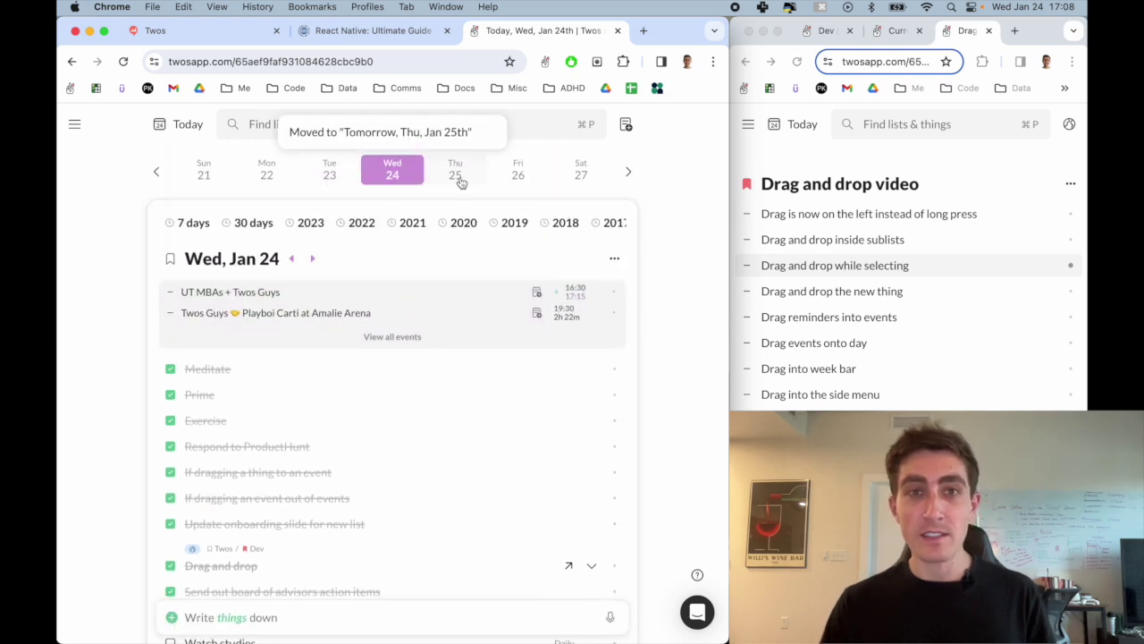
{"action": "left_click", "coordinate": [458, 175]}
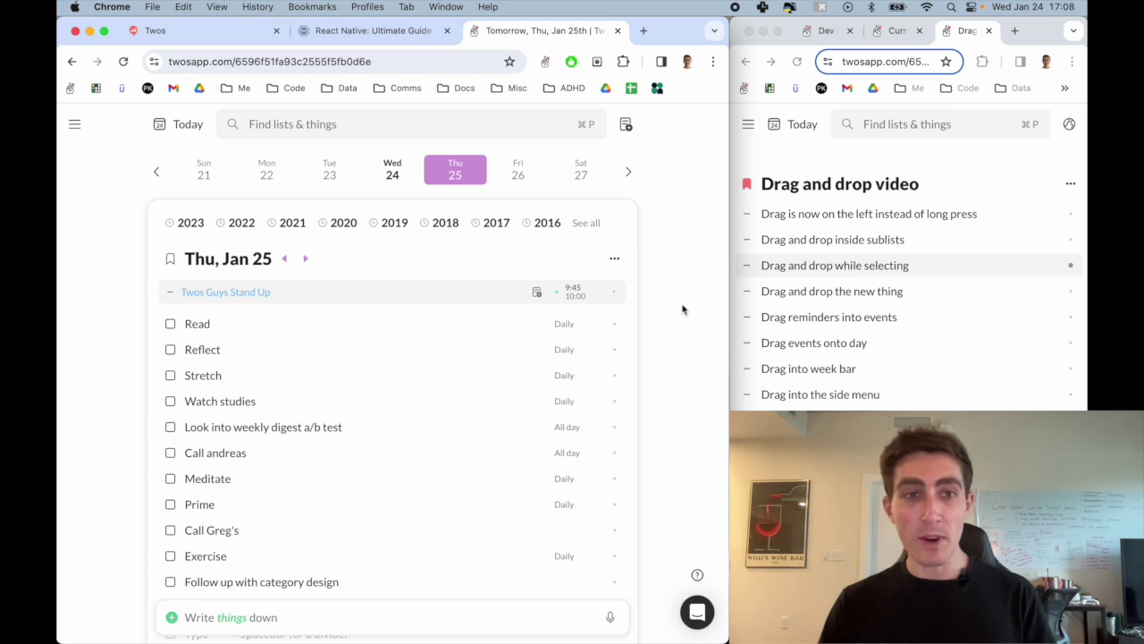
{"action": "scroll", "coordinate": [642, 330], "scroll_direction": "down", "scroll_amount": 5}
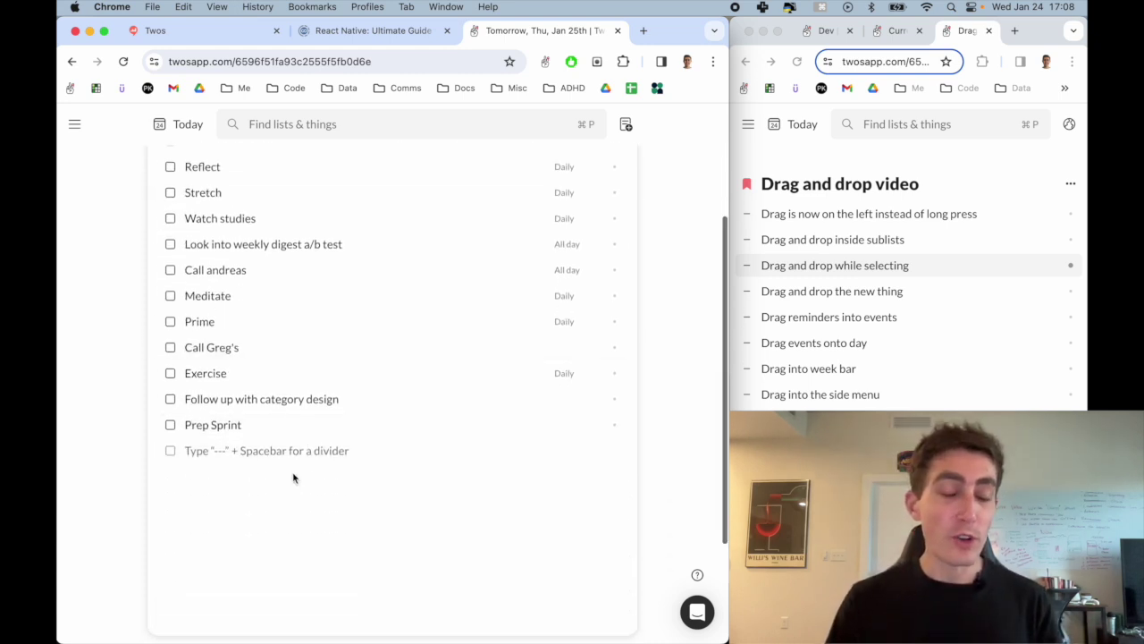
{"action": "scroll", "coordinate": [295, 474], "scroll_direction": "up", "scroll_amount": 5}
Step: Return to Wed, Jan 24 and drag the completed Meditate task into the Current books list
{"action": "left_click", "coordinate": [386, 175]}
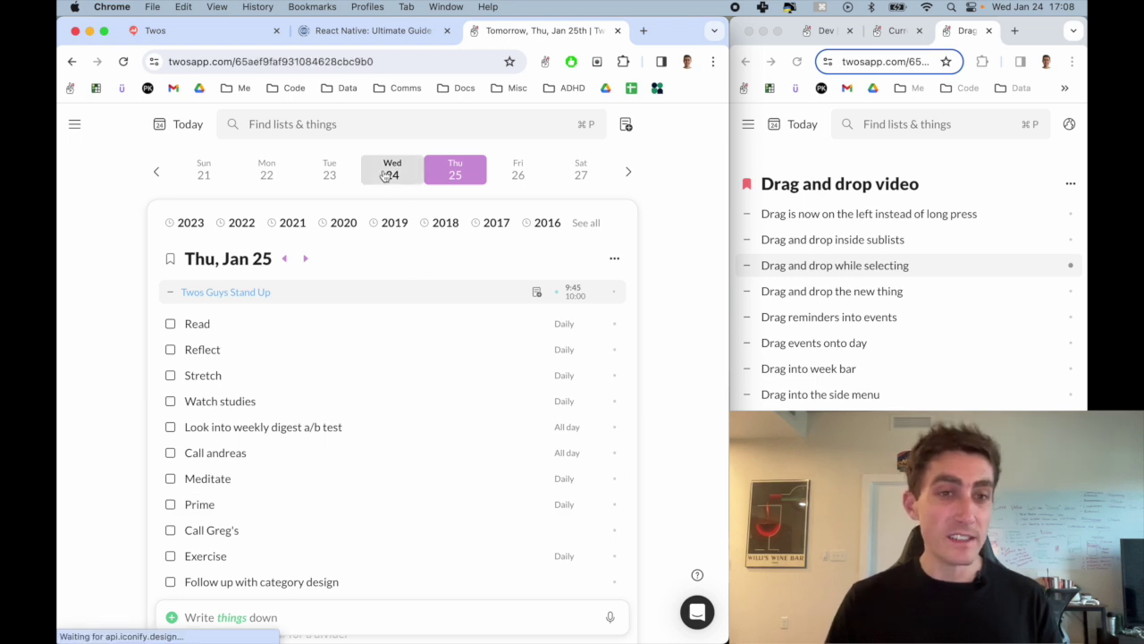
{"action": "left_click_drag", "start_coordinate": [158, 371], "coordinate": [154, 371]}
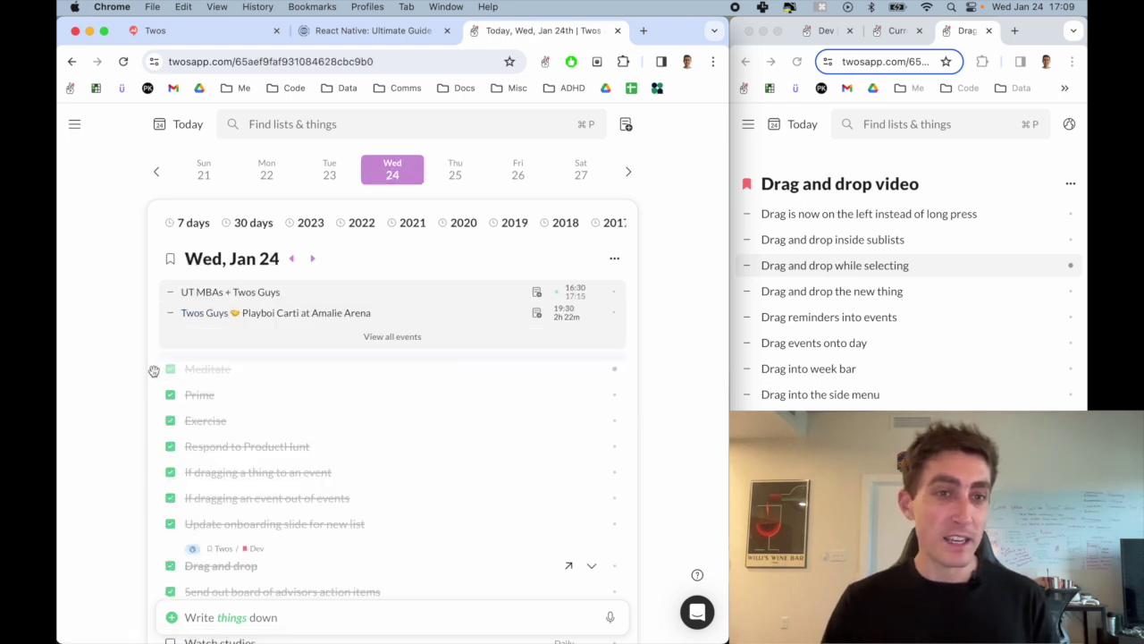
{"action": "left_click_drag", "start_coordinate": [77, 380], "coordinate": [64, 381]}
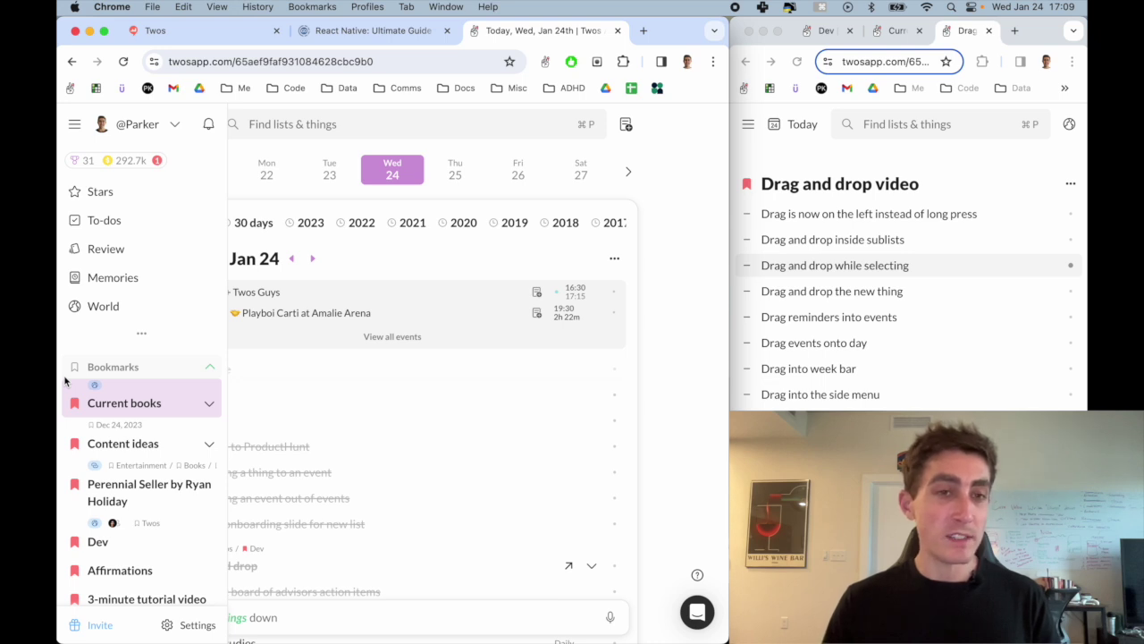
{"action": "left_click_drag", "start_coordinate": [137, 408], "coordinate": [137, 408]}
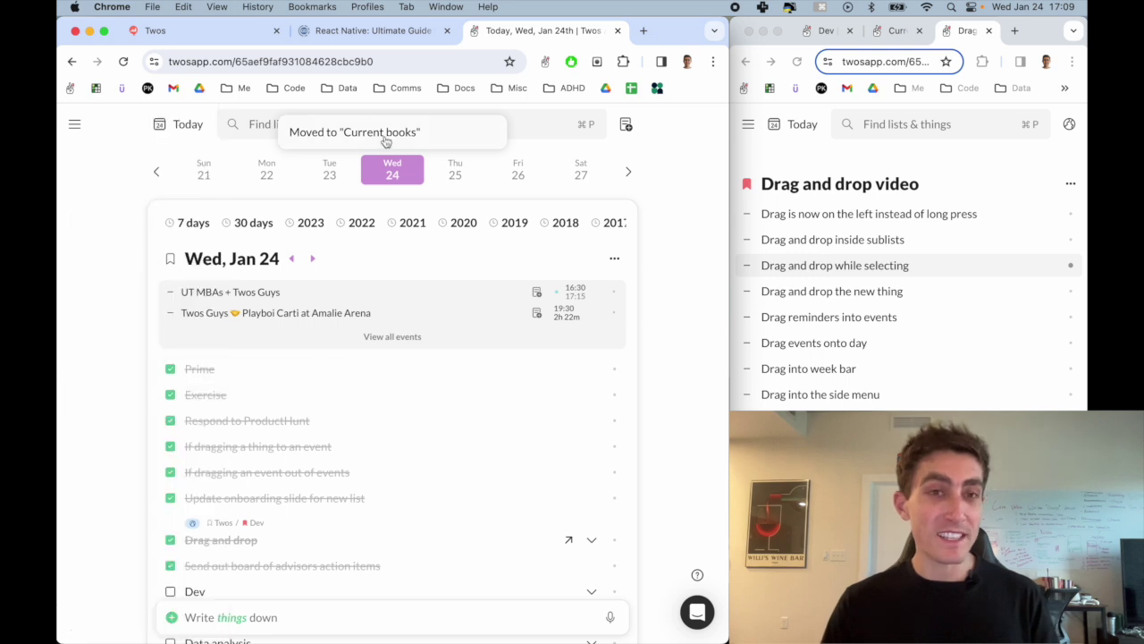
Step: From Current books, send Meditate back to Today and open today's page to confirm it heads the list
{"action": "left_click", "coordinate": [385, 140]}
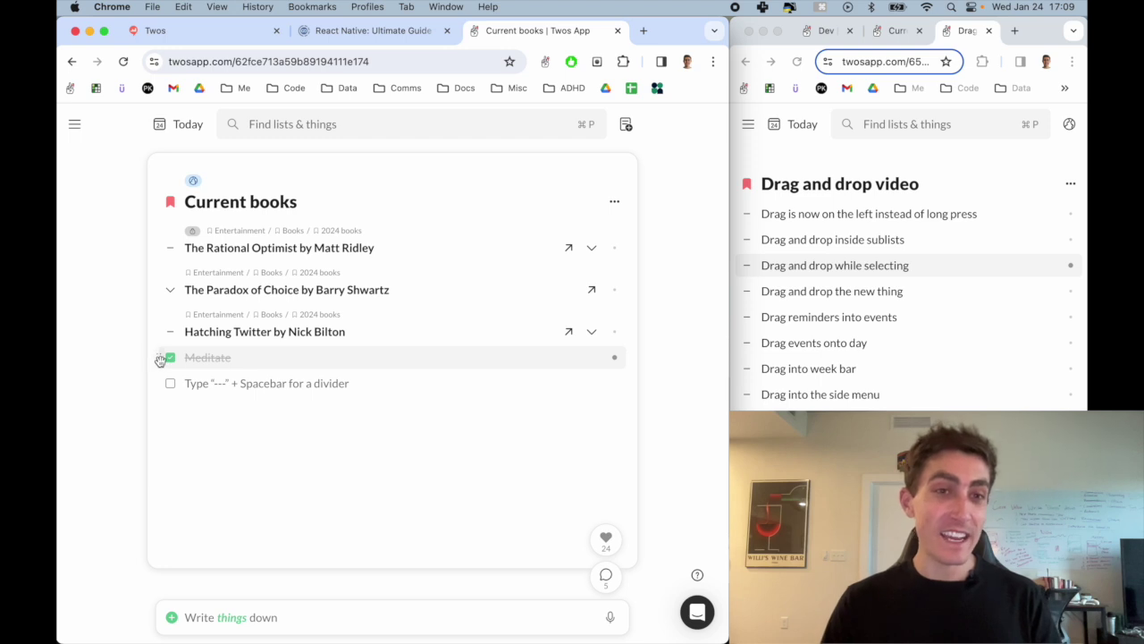
{"action": "left_click_drag", "start_coordinate": [160, 358], "coordinate": [160, 360]}
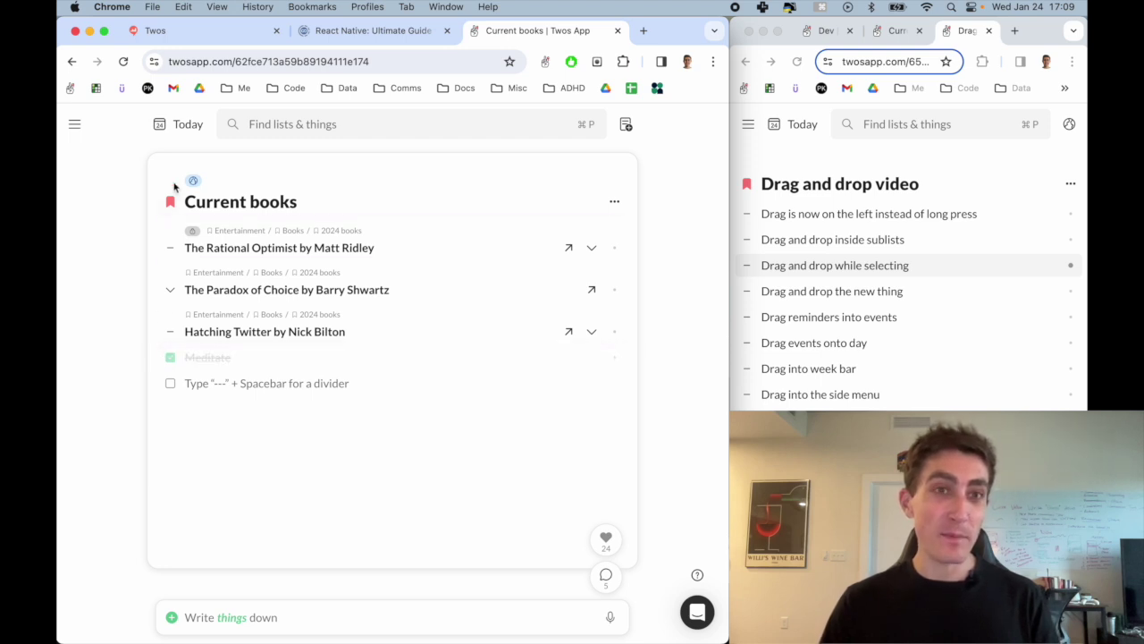
{"action": "left_click_drag", "start_coordinate": [175, 186], "coordinate": [184, 132]}
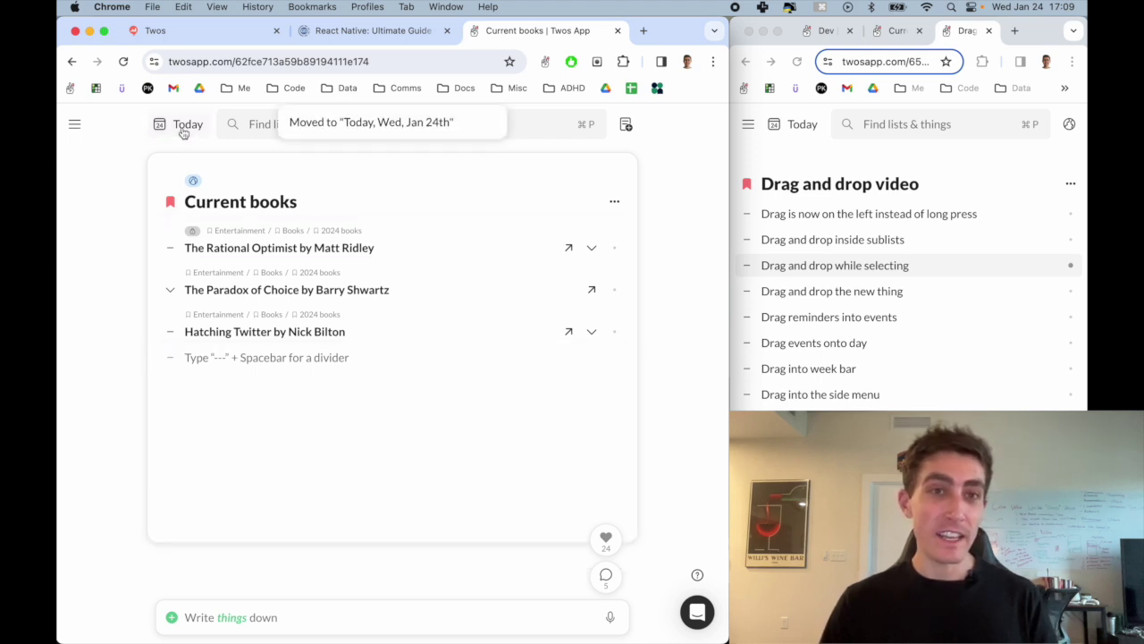
{"action": "left_click", "coordinate": [338, 133]}
{"action": "scroll", "coordinate": [215, 199], "scroll_direction": "up", "scroll_amount": 15}
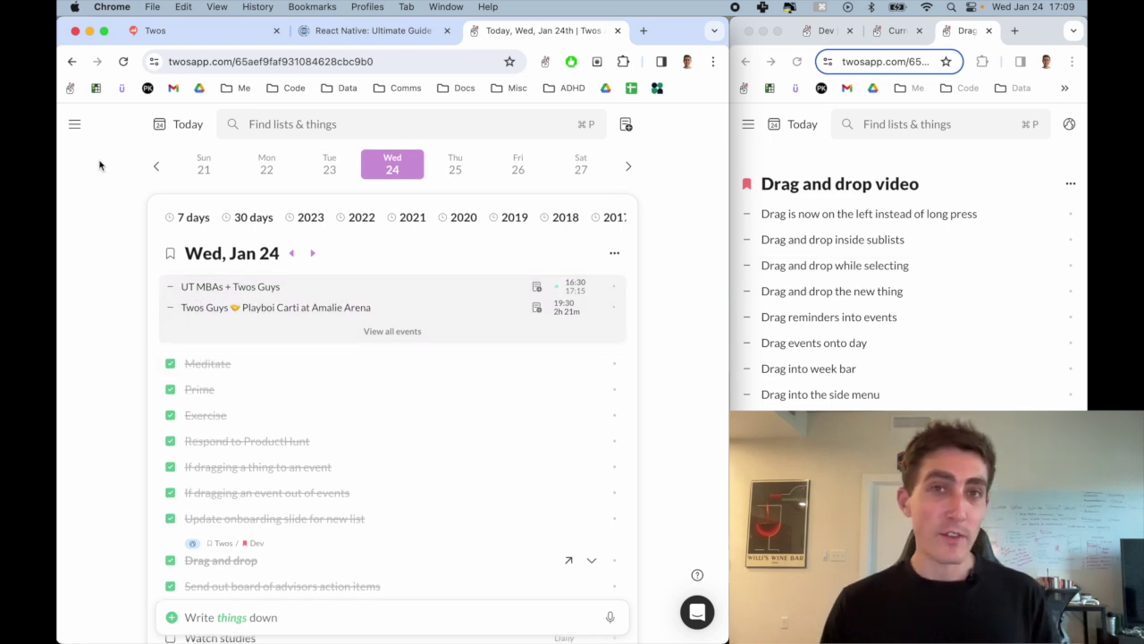
Step: Open the Week view from the side menu's More options and widen the window to fill the screen
{"action": "left_click", "coordinate": [74, 124]}
{"action": "left_click", "coordinate": [143, 336]}
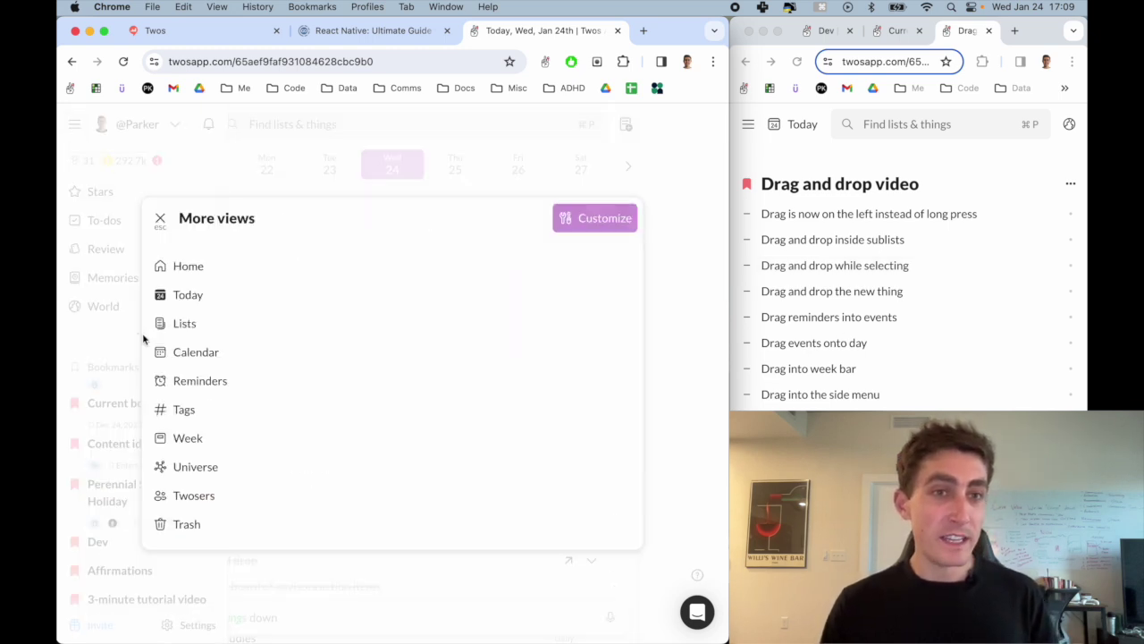
{"action": "left_click", "coordinate": [190, 439]}
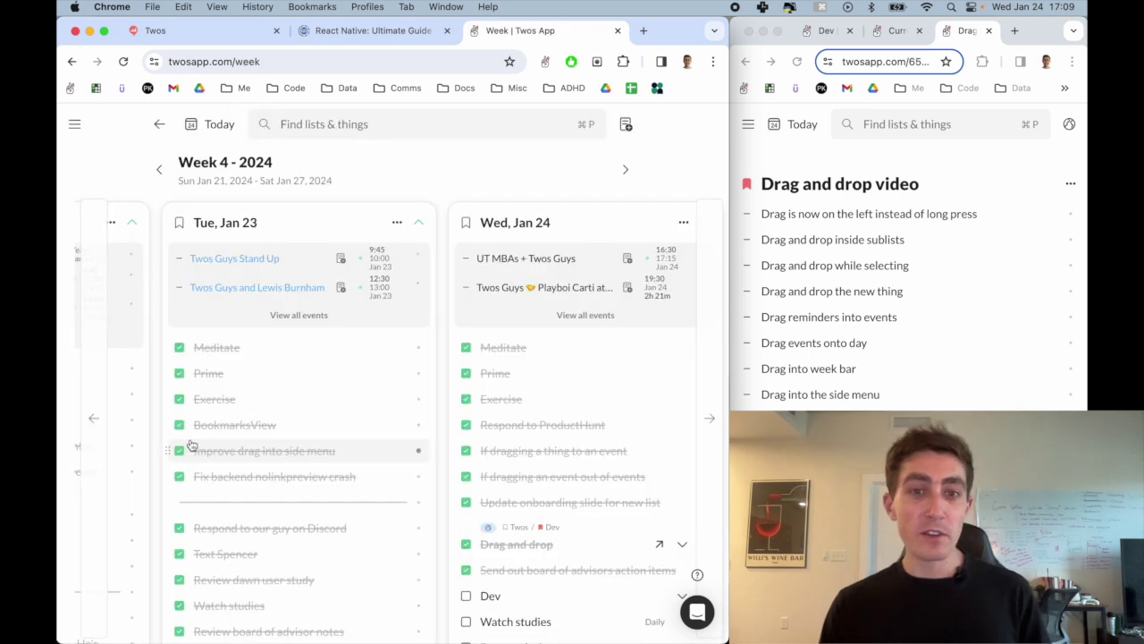
{"action": "scroll", "coordinate": [238, 421], "scroll_direction": "right", "scroll_amount": 3}
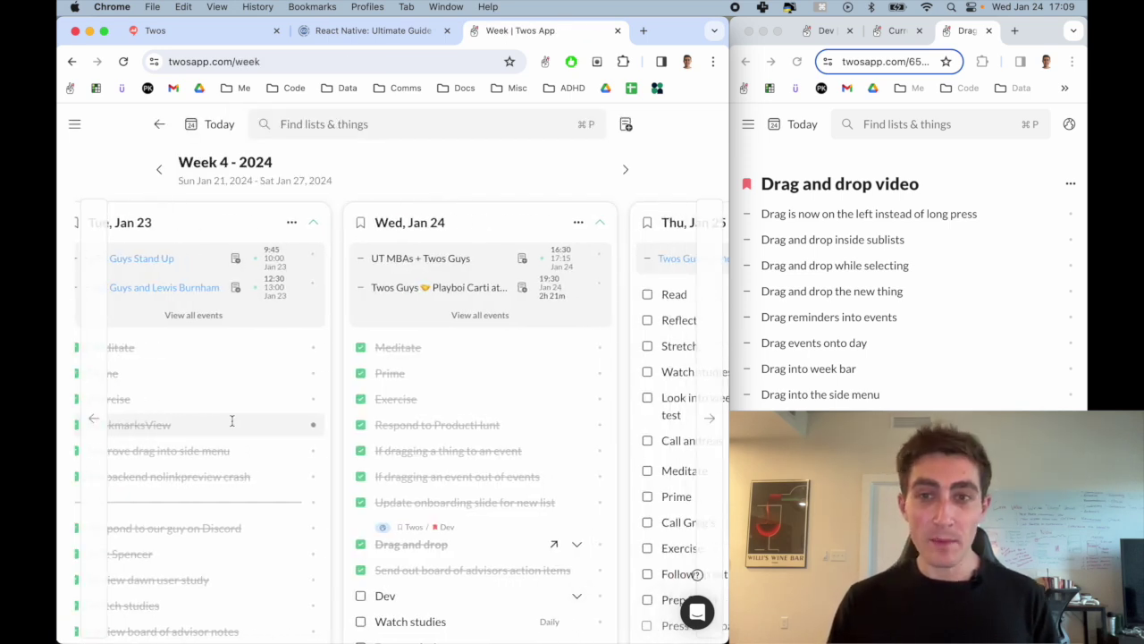
{"action": "scroll", "coordinate": [298, 388], "scroll_direction": "right", "scroll_amount": 1}
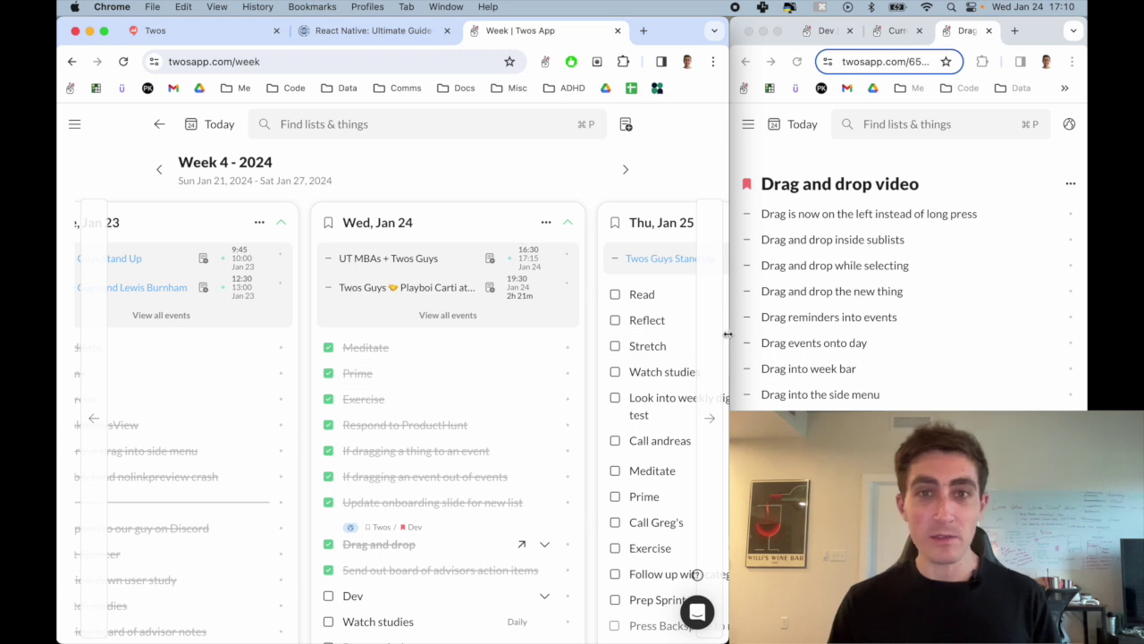
{"action": "left_click_drag", "start_coordinate": [731, 334], "coordinate": [885, 378]}
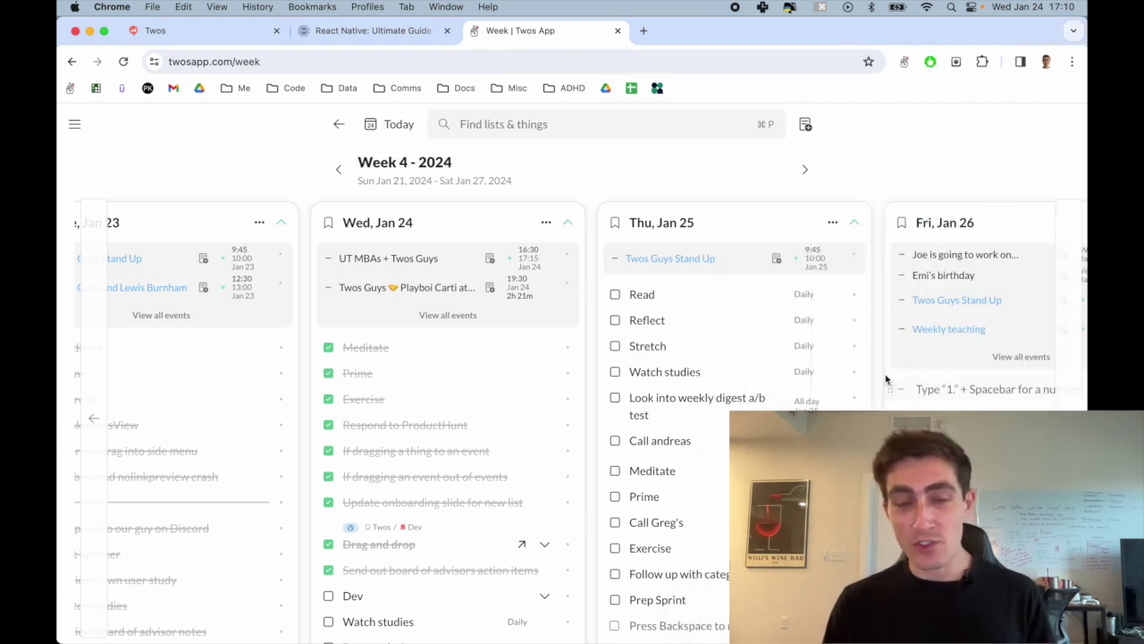
{"action": "scroll", "coordinate": [820, 384], "scroll_direction": "right", "scroll_amount": 1}
{"action": "scroll", "coordinate": [820, 383], "scroll_direction": "down", "scroll_amount": 1}
{"action": "scroll", "coordinate": [596, 396], "scroll_direction": "down", "scroll_amount": 5}
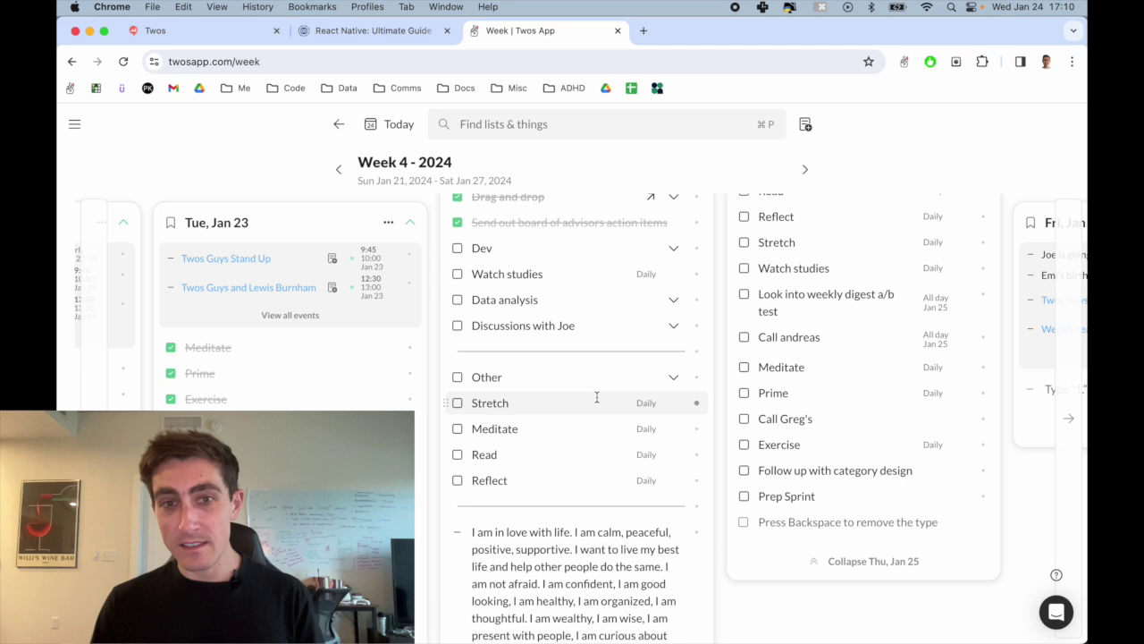
{"action": "scroll", "coordinate": [596, 396], "scroll_direction": "up", "scroll_amount": 4}
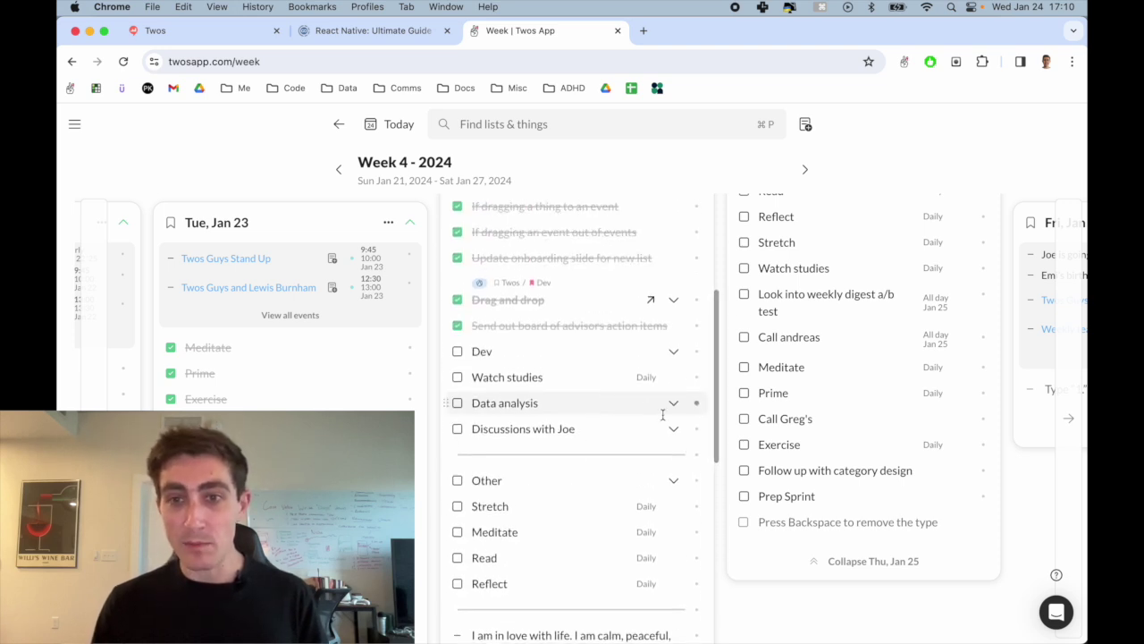
Step: Move Prep Sprint into Wed, Jan 24 and Discussions with Joe into Thu, Jan 25
{"action": "left_click_drag", "start_coordinate": [732, 497], "coordinate": [595, 443]}
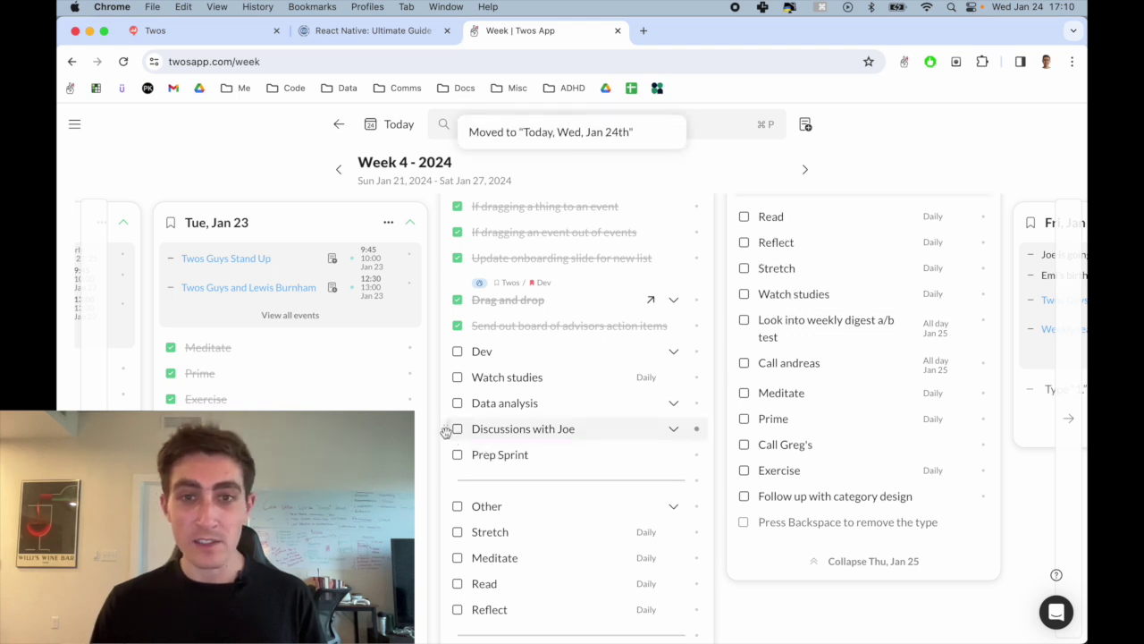
{"action": "left_click_drag", "start_coordinate": [446, 433], "coordinate": [764, 521]}
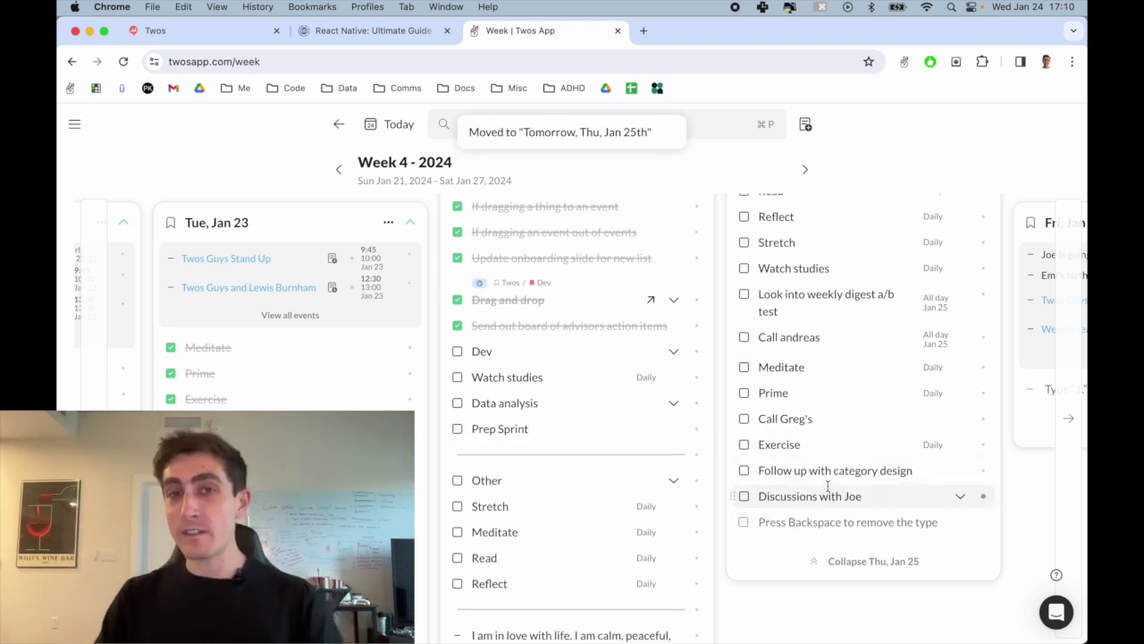
{"action": "scroll", "coordinate": [827, 485], "scroll_direction": "up", "scroll_amount": 3}
{"action": "scroll", "coordinate": [676, 505], "scroll_direction": "up", "scroll_amount": 5}
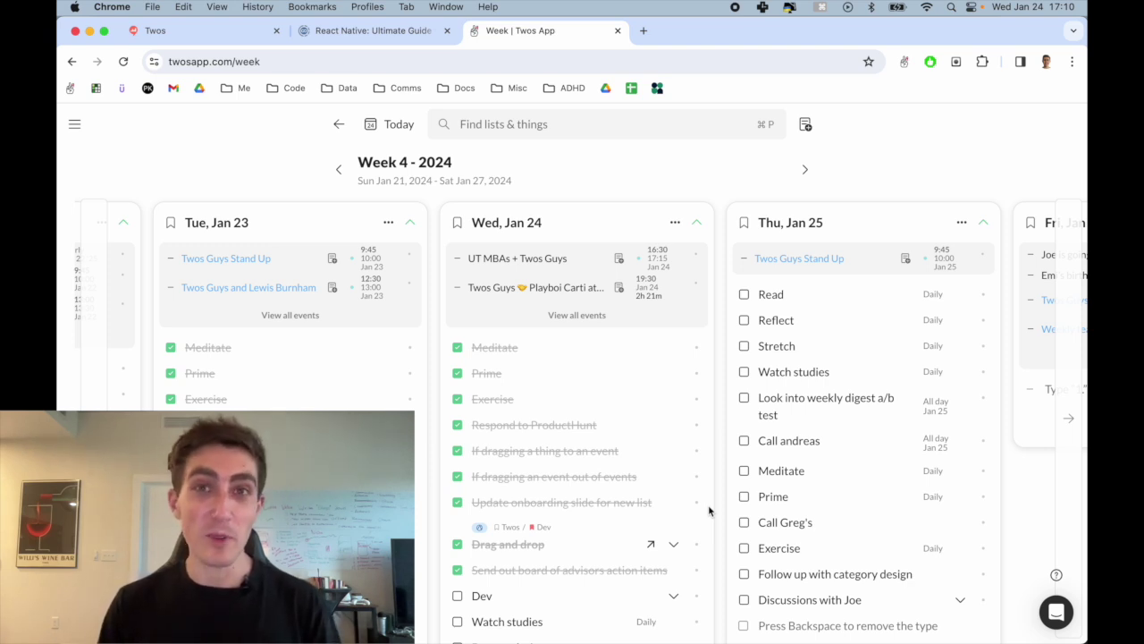
Step: Open the side menu listing Stars, To-dos, Review and Bookmarks next to the Week 4 - 2024 view
{"action": "left_click", "coordinate": [80, 131]}
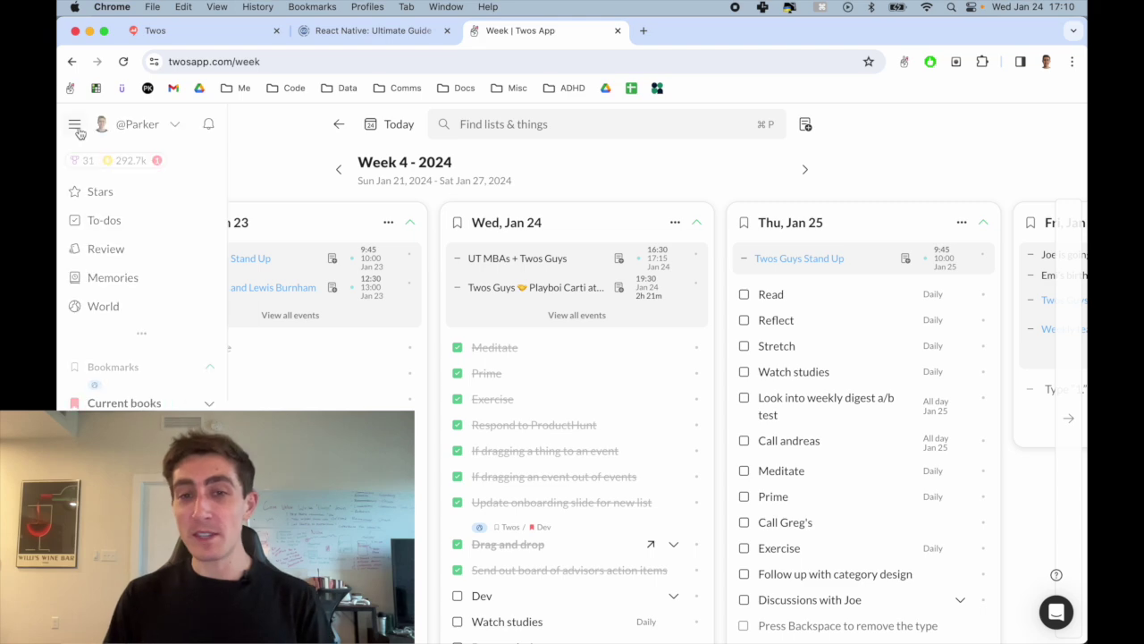